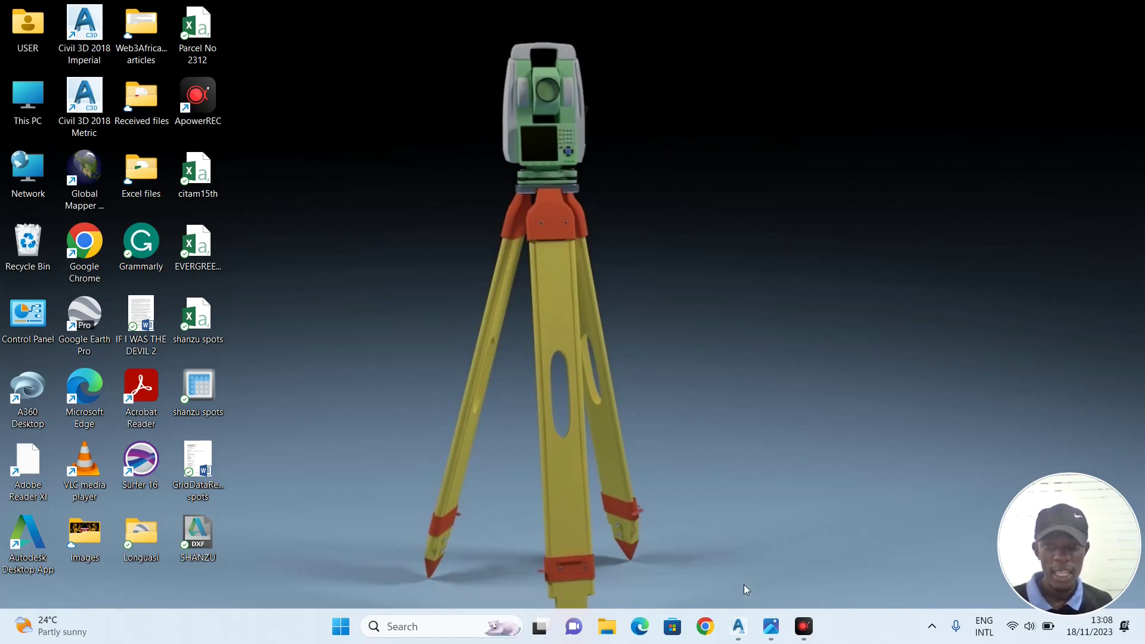
Open the scanned survey plan image and examine the boundary, beacons and coordinate list for Parcel No 2312.
{"action": "left_click", "coordinate": [770, 627]}
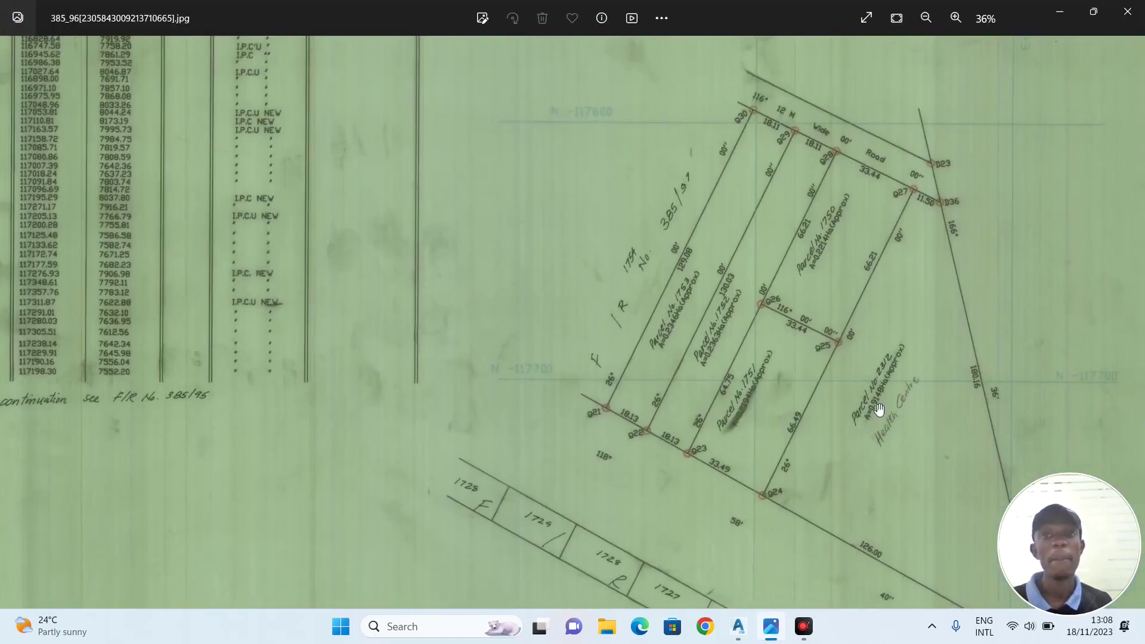
{"action": "scroll", "coordinate": [522, 302], "scroll_direction": "down", "scroll_amount": 5}
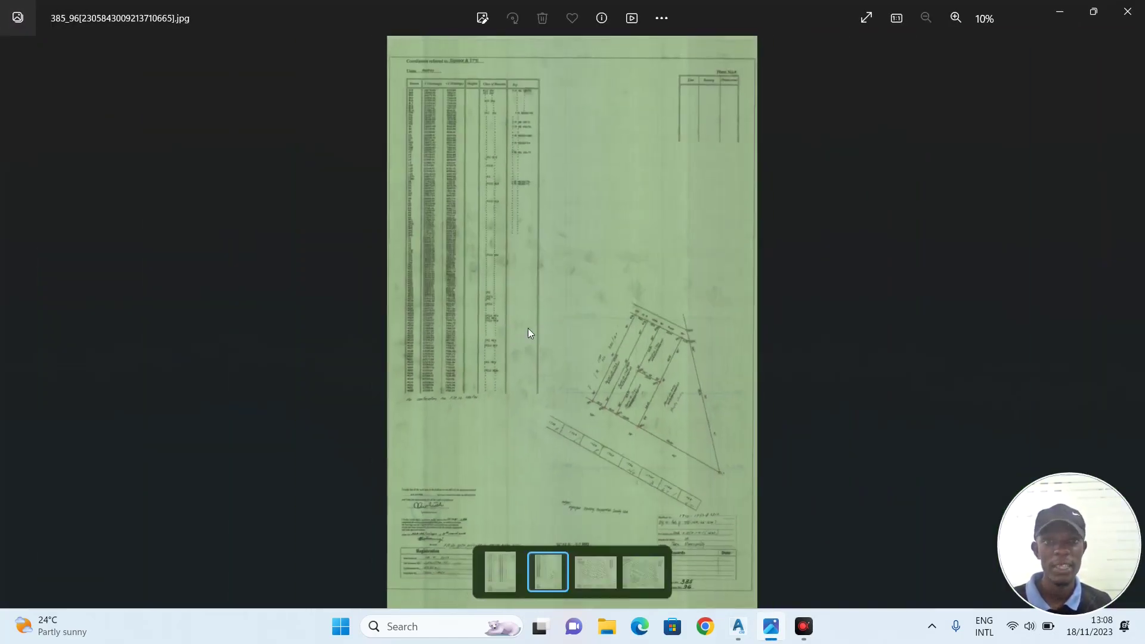
{"action": "scroll", "coordinate": [670, 383], "scroll_direction": "up", "scroll_amount": 5}
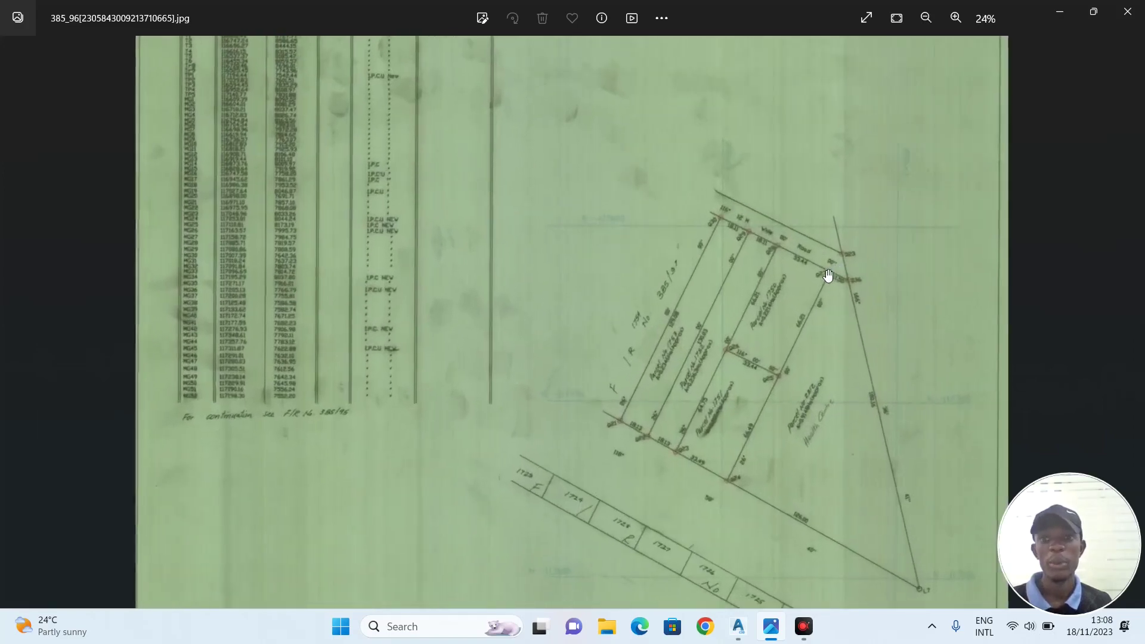
{"action": "scroll", "coordinate": [828, 274], "scroll_direction": "up", "scroll_amount": 2}
{"action": "scroll", "coordinate": [918, 423], "scroll_direction": "up", "scroll_amount": 1}
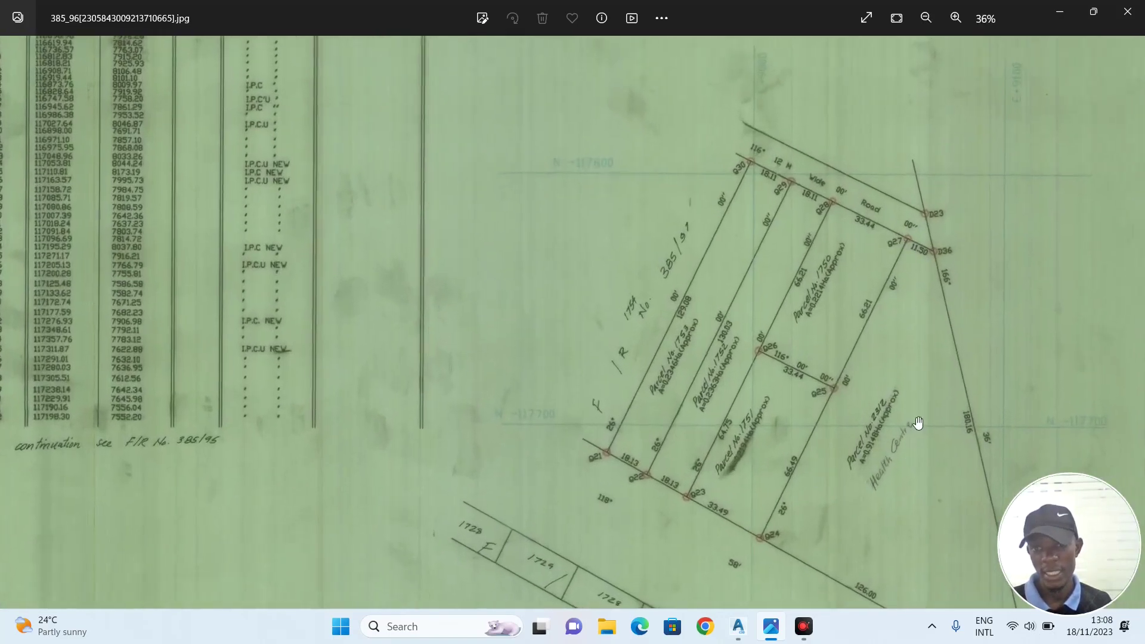
{"action": "scroll", "coordinate": [918, 424], "scroll_direction": "up", "scroll_amount": 2}
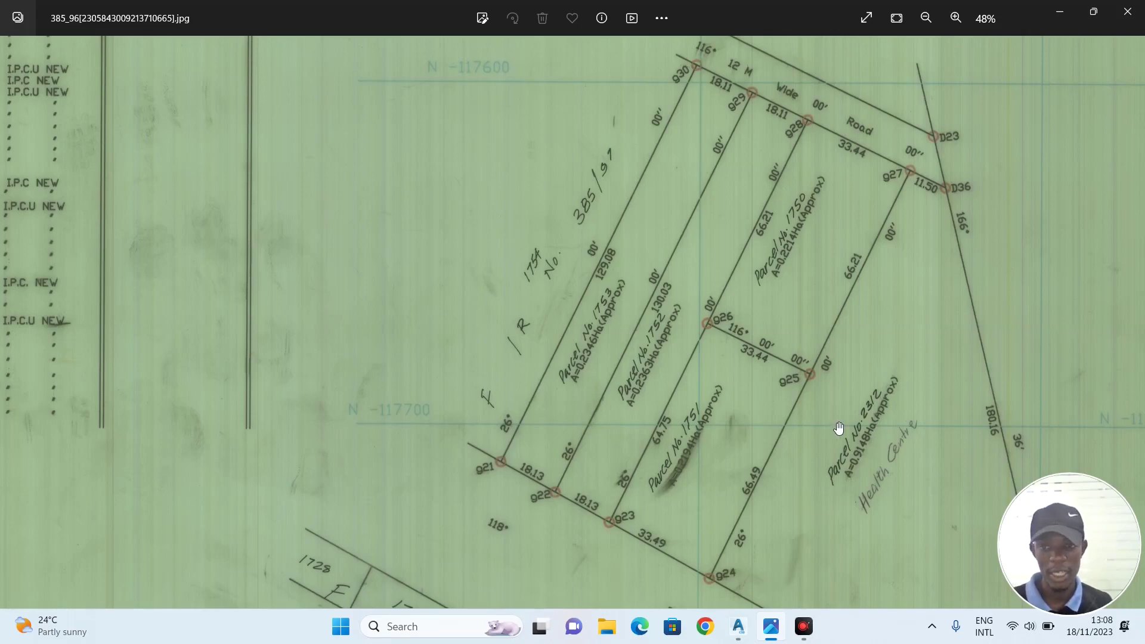
{"action": "scroll", "coordinate": [655, 305], "scroll_direction": "down", "scroll_amount": 2}
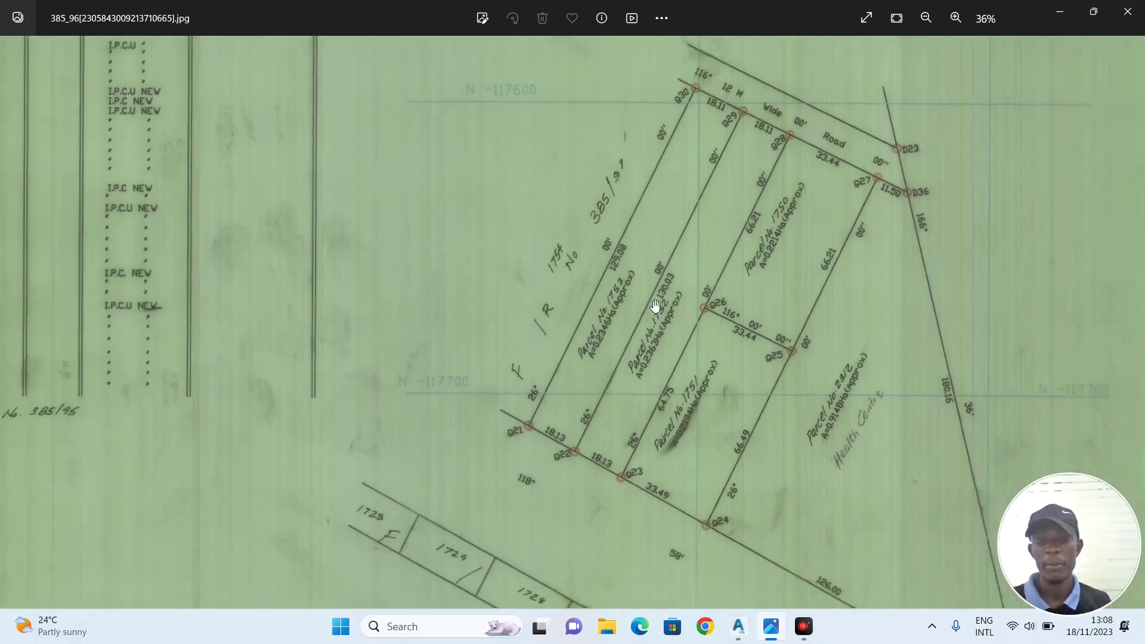
{"action": "scroll", "coordinate": [887, 250], "scroll_direction": "down", "scroll_amount": 2}
{"action": "scroll", "coordinate": [846, 335], "scroll_direction": "up", "scroll_amount": 1}
{"action": "scroll", "coordinate": [863, 273], "scroll_direction": "down", "scroll_amount": 1}
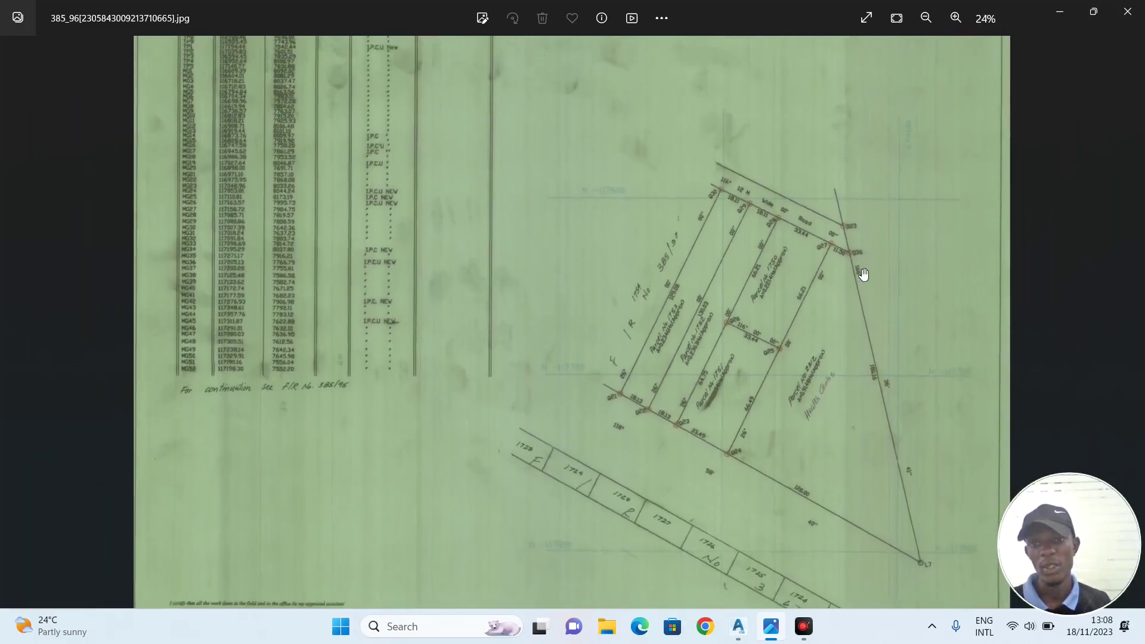
{"action": "scroll", "coordinate": [863, 273], "scroll_direction": "up", "scroll_amount": 3}
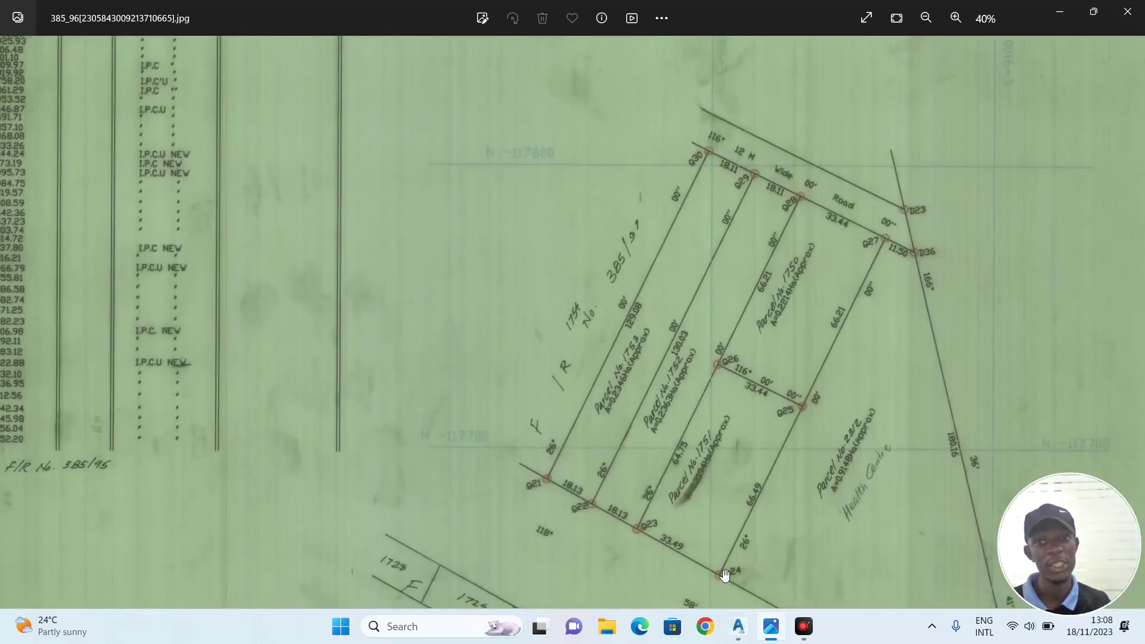
{"action": "scroll", "coordinate": [725, 574], "scroll_direction": "down", "scroll_amount": 4}
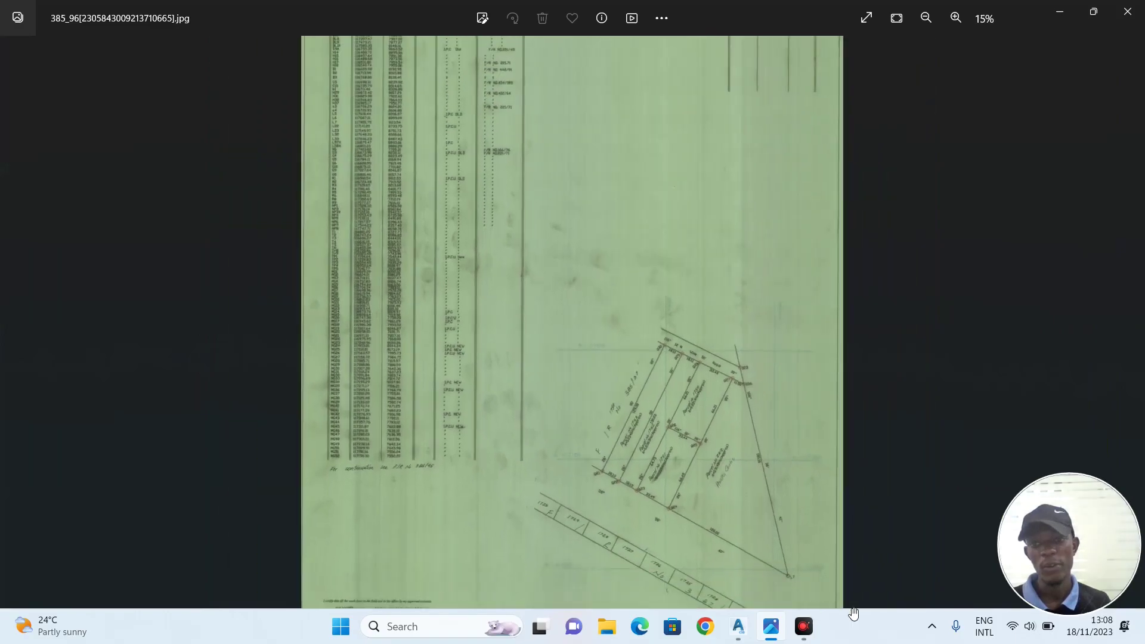
{"action": "scroll", "coordinate": [887, 580], "scroll_direction": "up", "scroll_amount": 3}
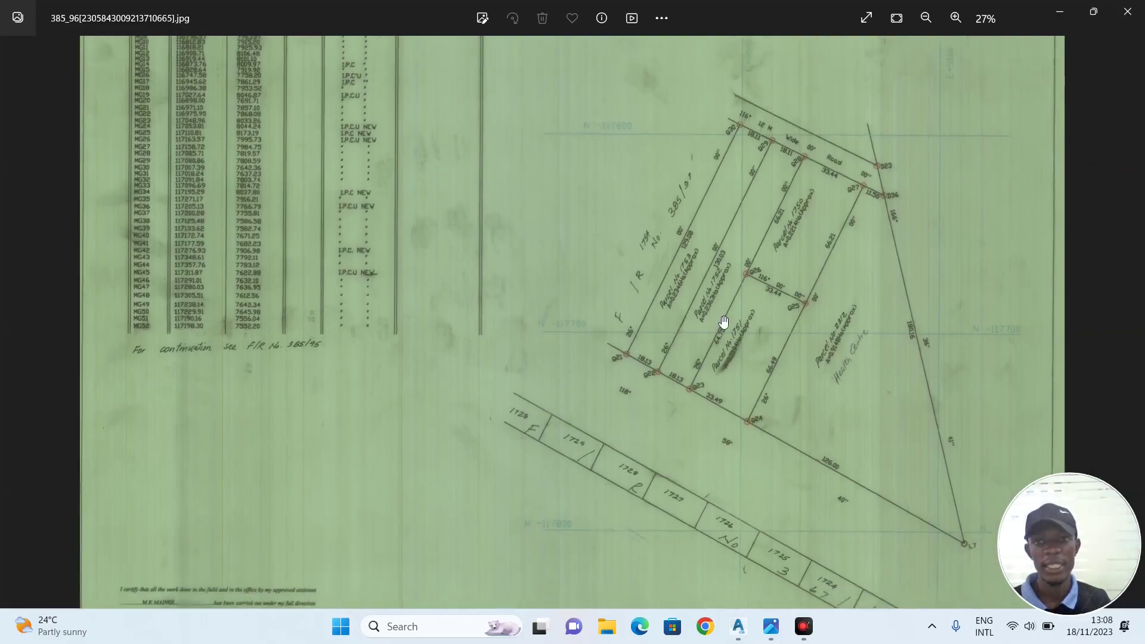
{"action": "scroll", "coordinate": [894, 248], "scroll_direction": "down", "scroll_amount": 2}
{"action": "scroll", "coordinate": [825, 248], "scroll_direction": "up", "scroll_amount": 3}
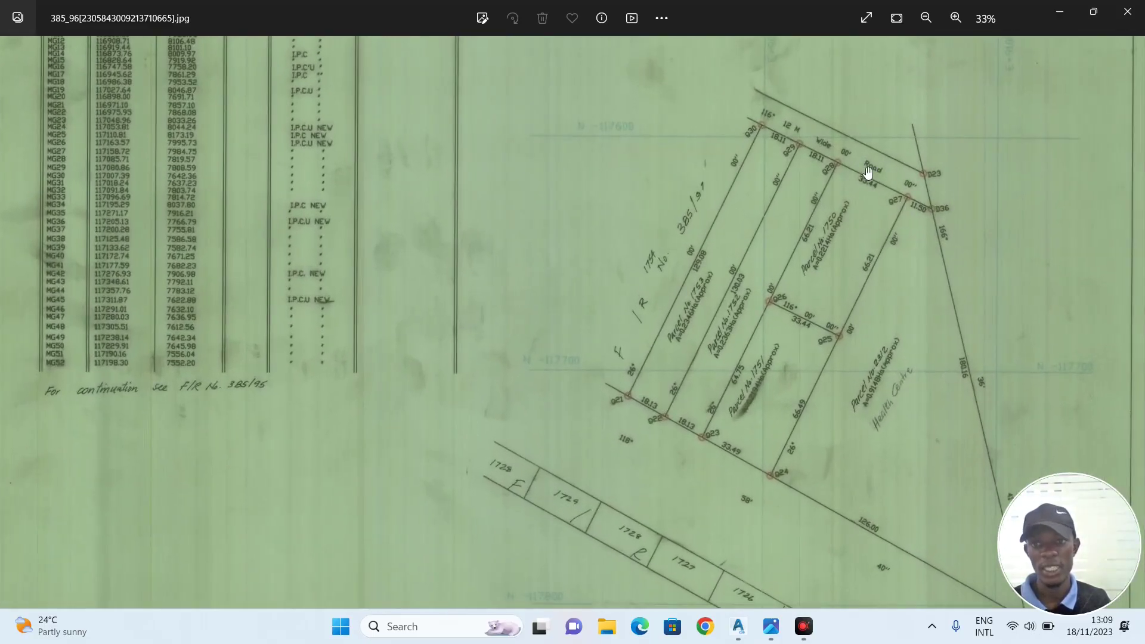
{"action": "scroll", "coordinate": [596, 478], "scroll_direction": "down", "scroll_amount": 1}
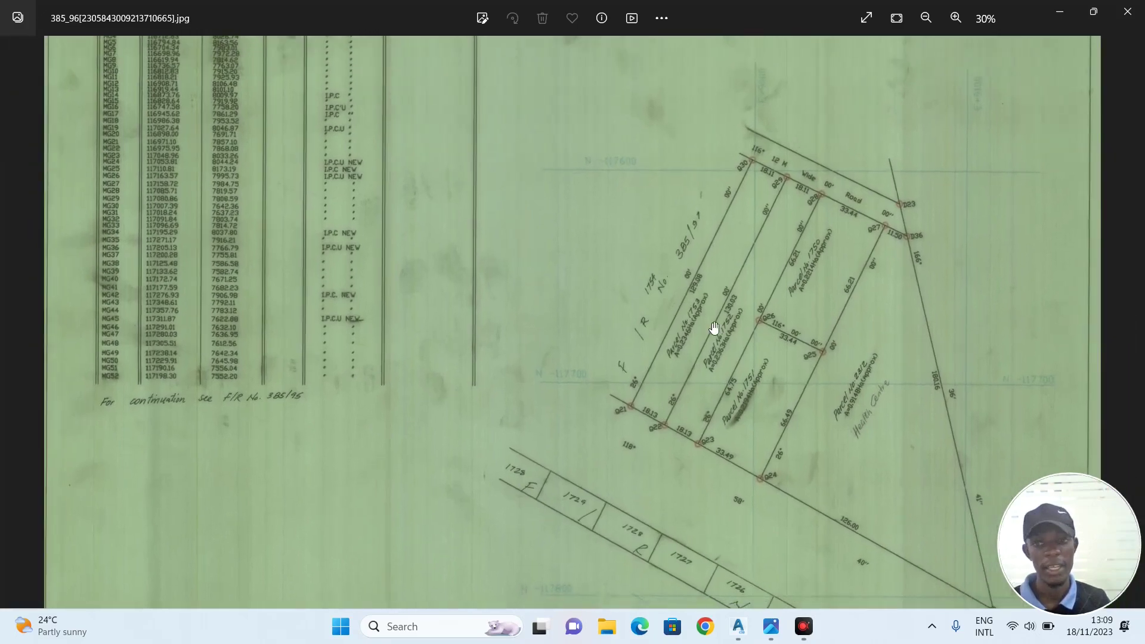
{"action": "scroll", "coordinate": [877, 542], "scroll_direction": "down", "scroll_amount": 2}
{"action": "scroll", "coordinate": [833, 516], "scroll_direction": "down", "scroll_amount": 1}
{"action": "scroll", "coordinate": [915, 567], "scroll_direction": "up", "scroll_amount": 1}
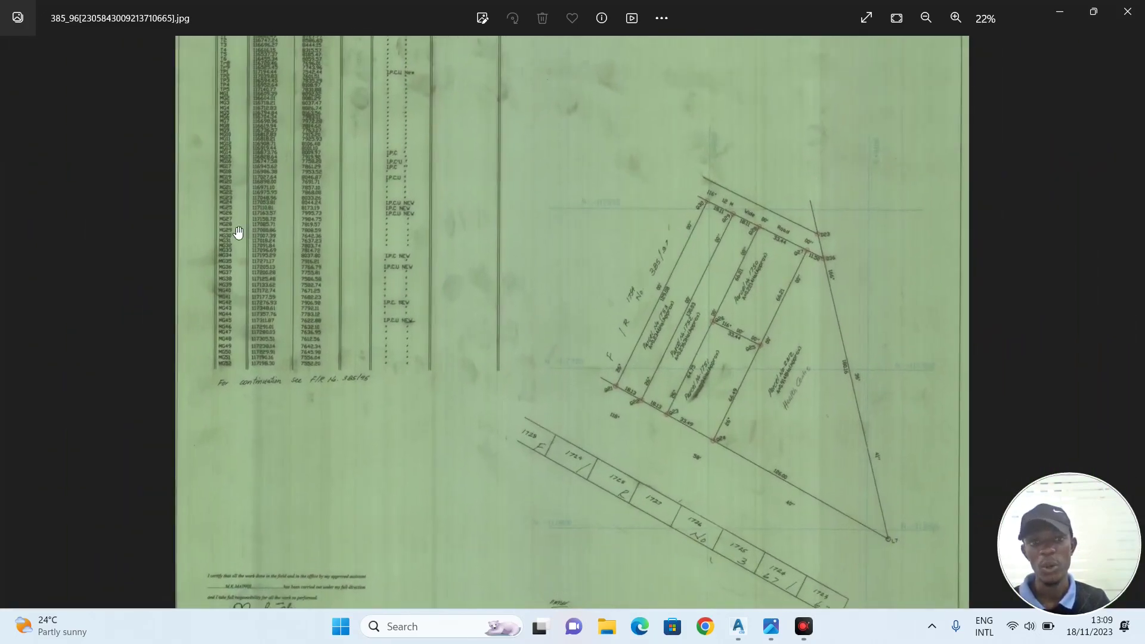
{"action": "scroll", "coordinate": [220, 230], "scroll_direction": "up", "scroll_amount": 2}
{"action": "scroll", "coordinate": [248, 223], "scroll_direction": "down", "scroll_amount": 3}
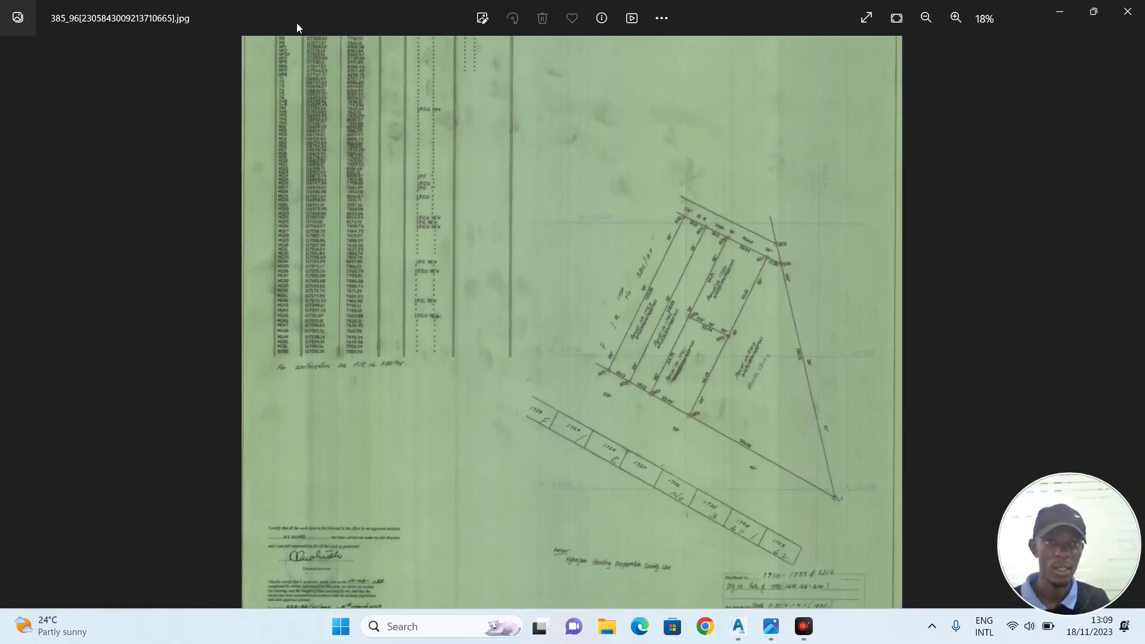
{"action": "scroll", "coordinate": [335, 146], "scroll_direction": "up", "scroll_amount": 2}
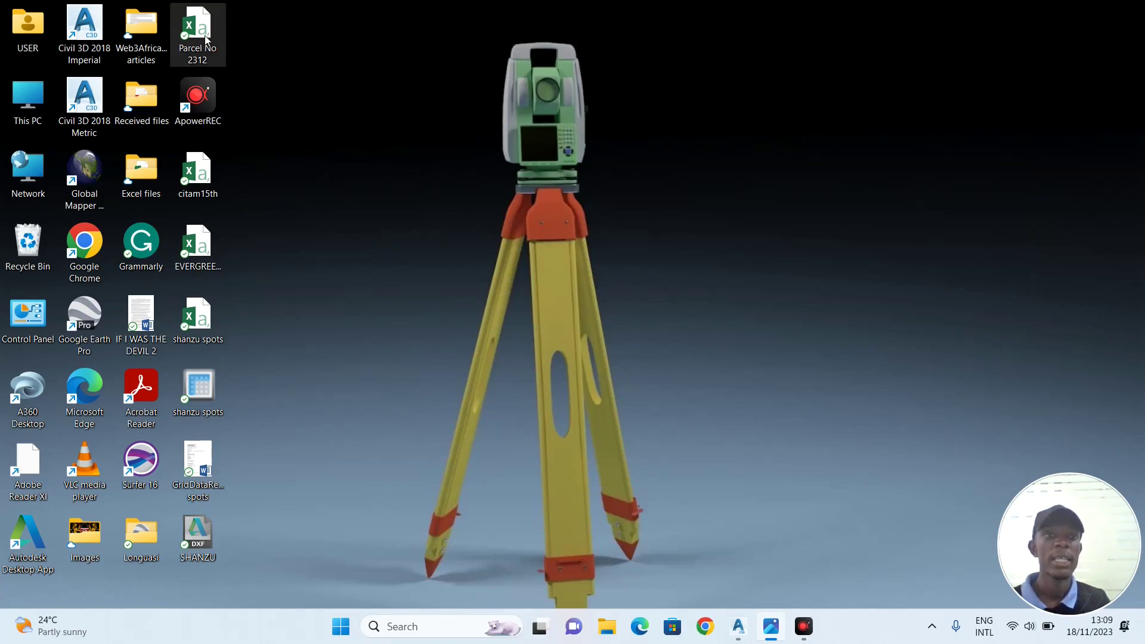
Review the beacon coordinates in the Parcel No 2312 spreadsheet with columns B and C fitted to their contents, closing it without saving.
{"action": "left_click", "coordinate": [205, 39]}
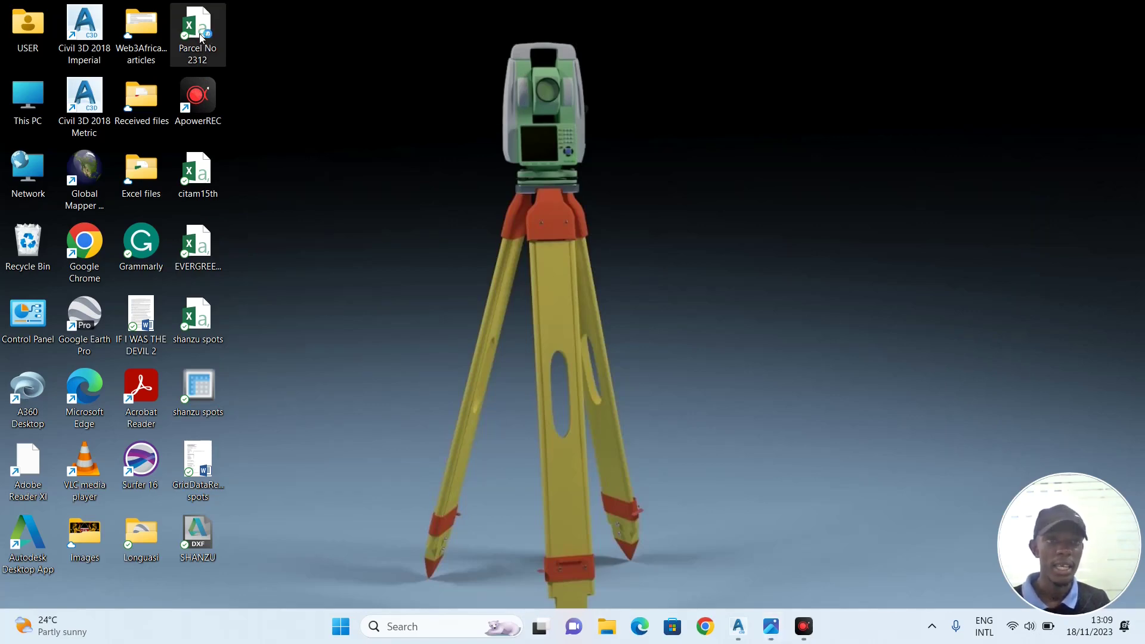
{"action": "double_click", "coordinate": [200, 37]}
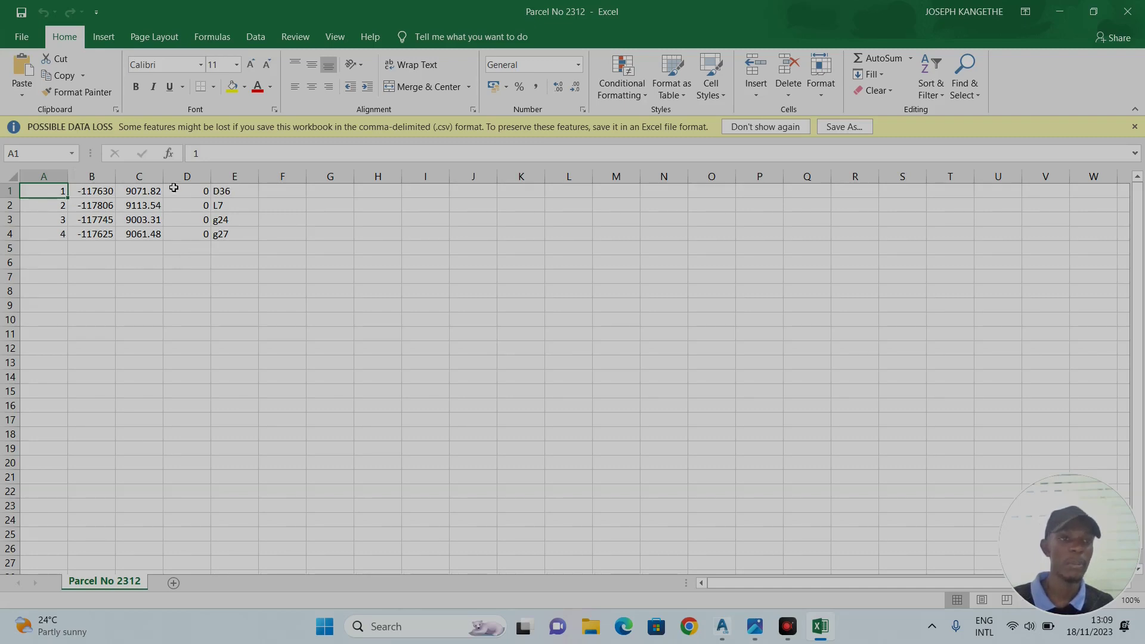
{"action": "double_click", "coordinate": [117, 180]}
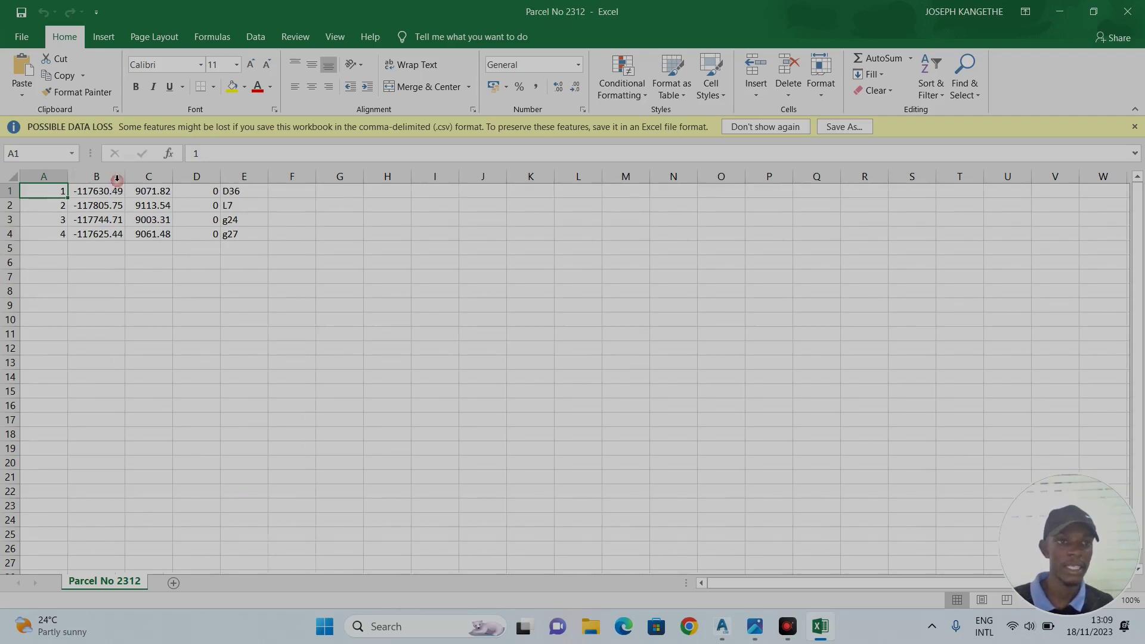
{"action": "double_click", "coordinate": [173, 177]}
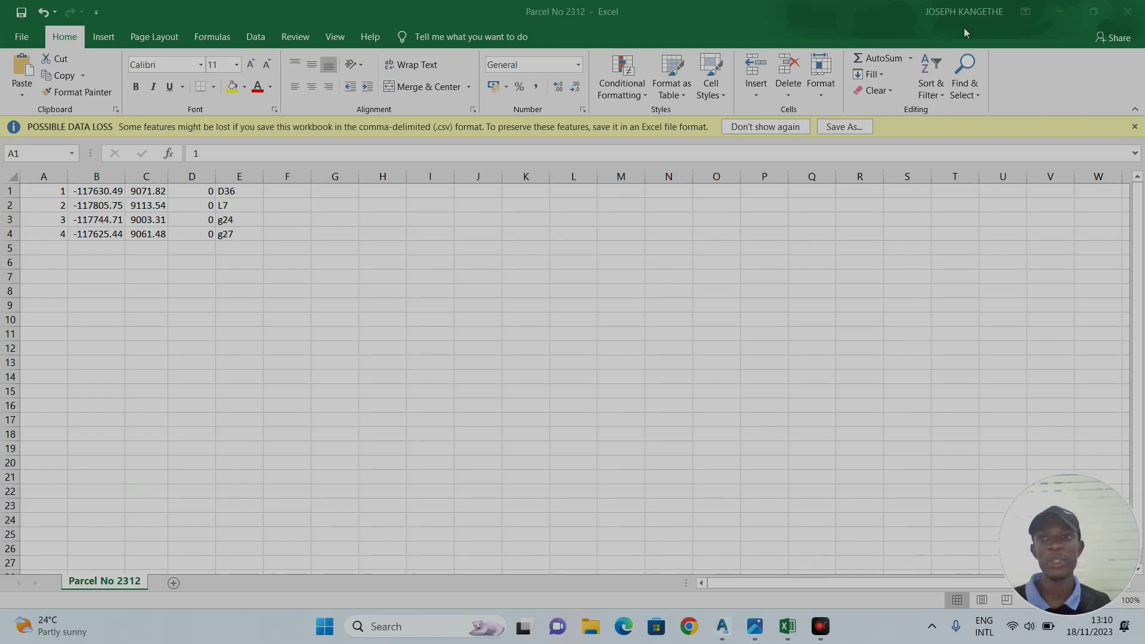
{"action": "left_click", "coordinate": [1129, 13]}
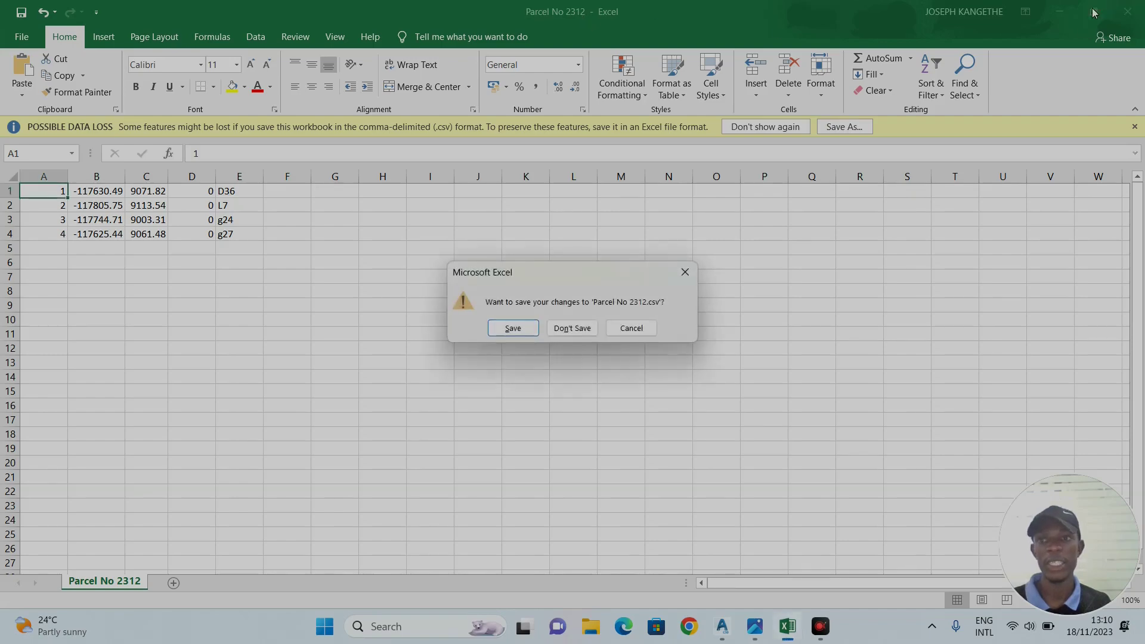
{"action": "left_click", "coordinate": [581, 333]}
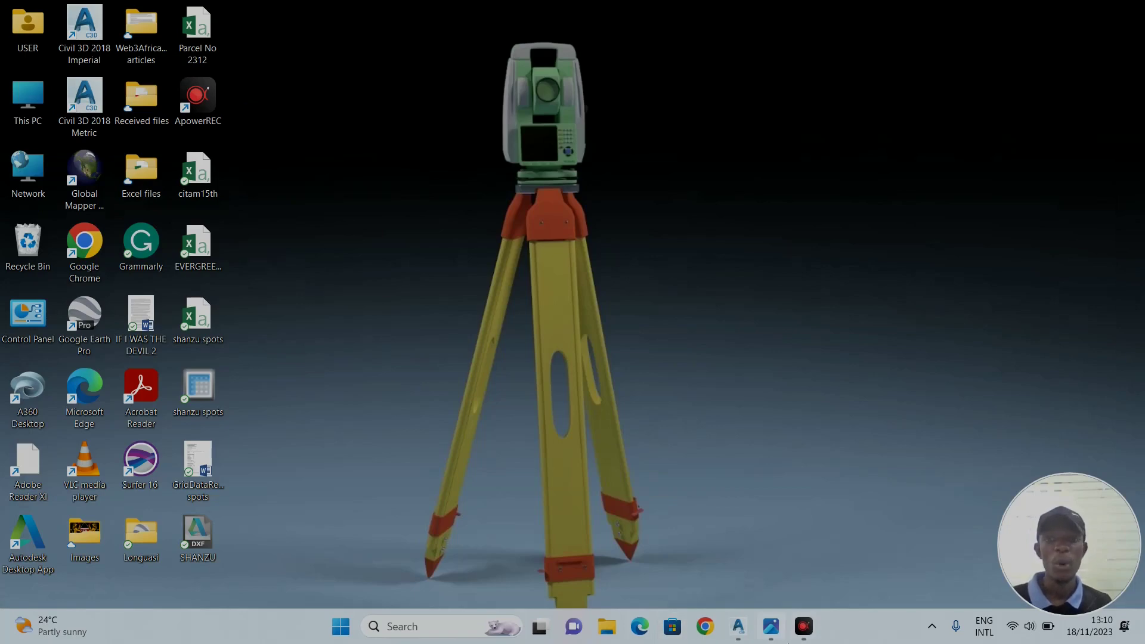
Switch to AutoCAD Civil 3D, create an additional blank drawing and return to Drawing2.
{"action": "left_click", "coordinate": [746, 628]}
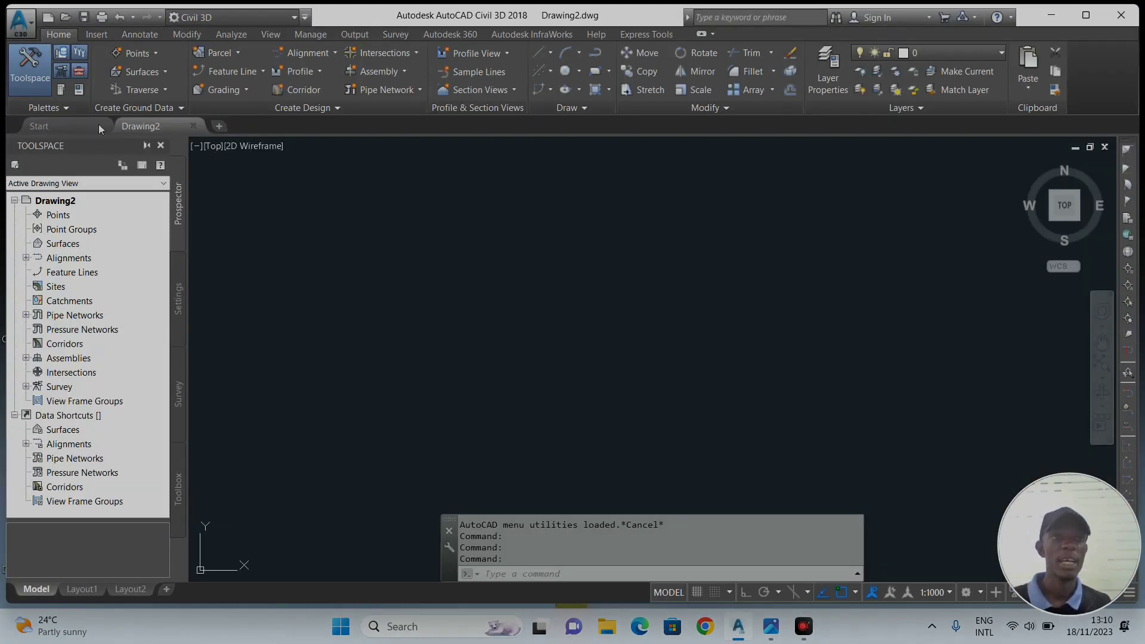
{"action": "left_click", "coordinate": [63, 126]}
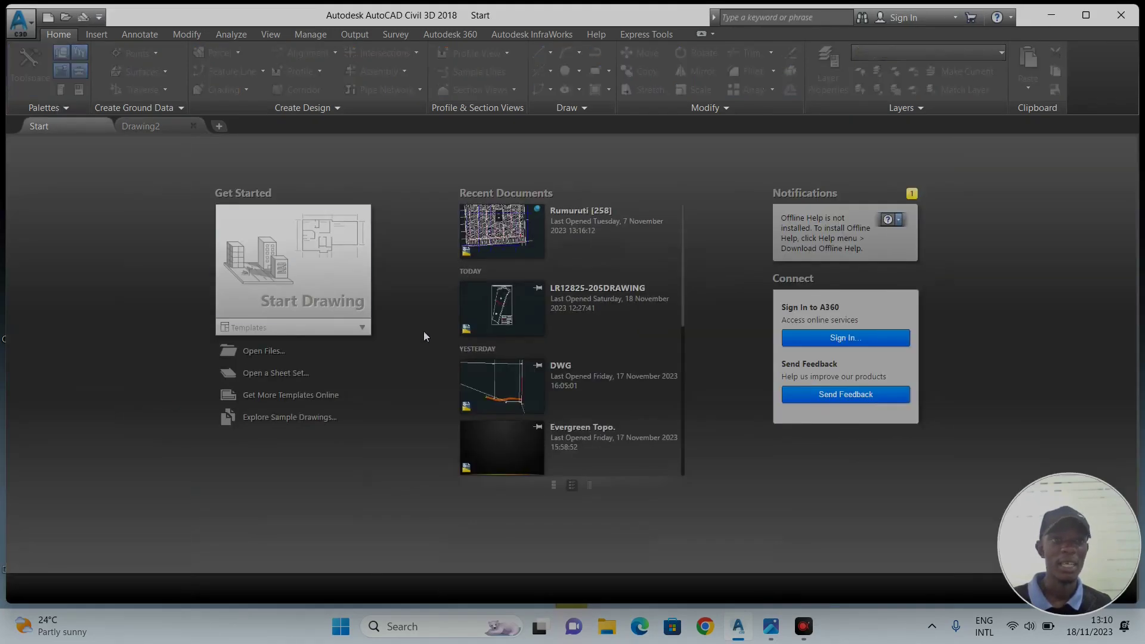
{"action": "left_click", "coordinate": [218, 127]}
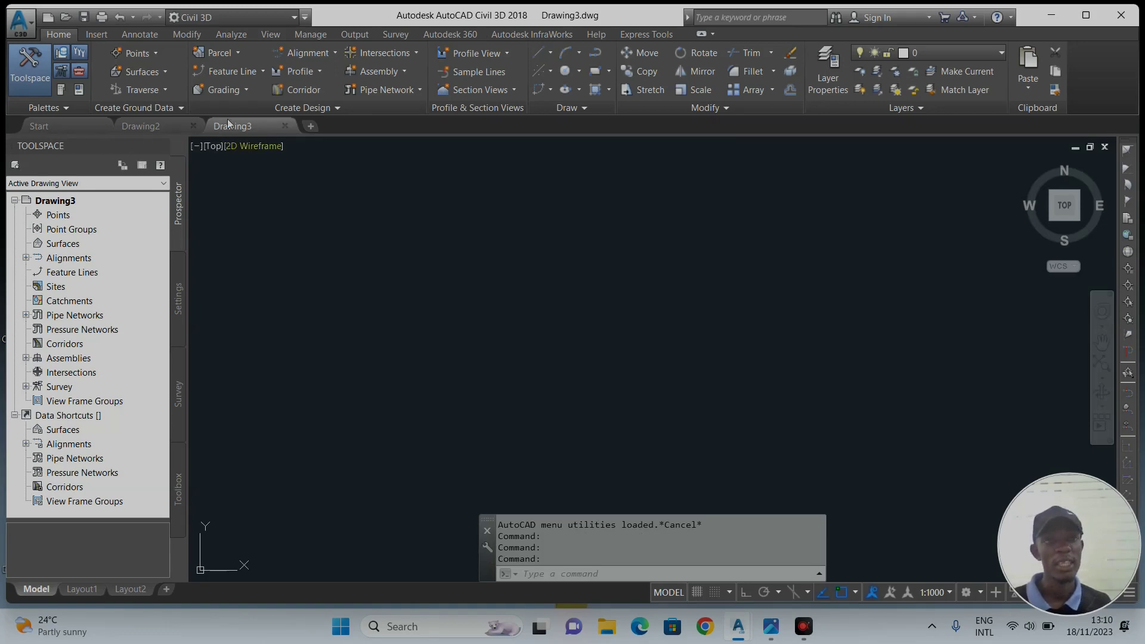
{"action": "left_click", "coordinate": [141, 126]}
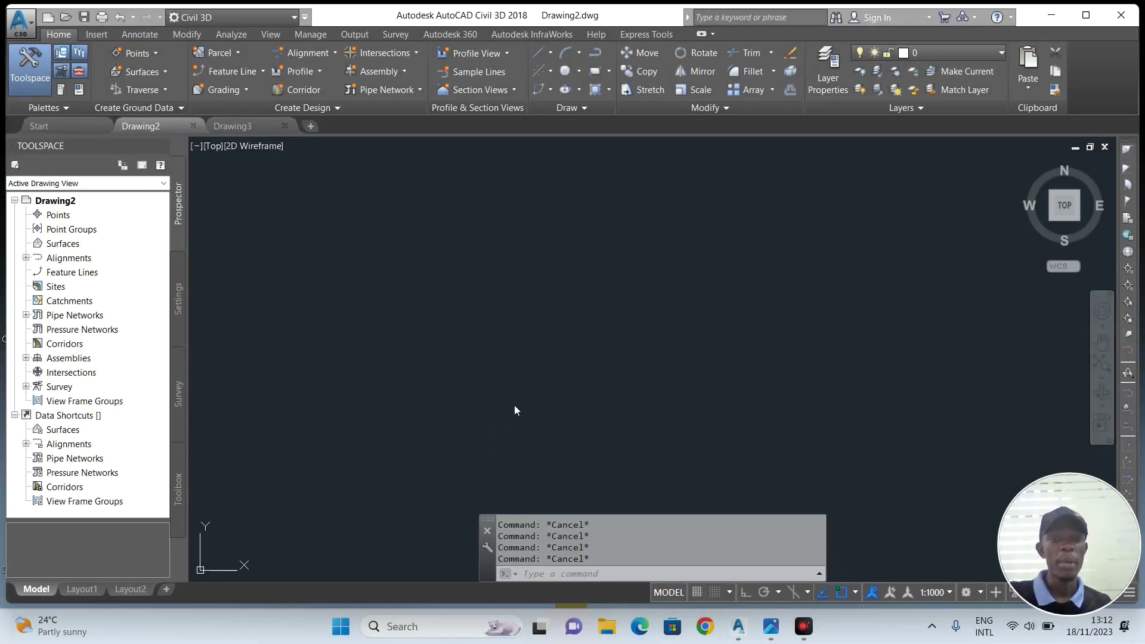
Configure the drawing units to measure angles clockwise with North as the base angle.
{"action": "left_click", "coordinate": [542, 575]}
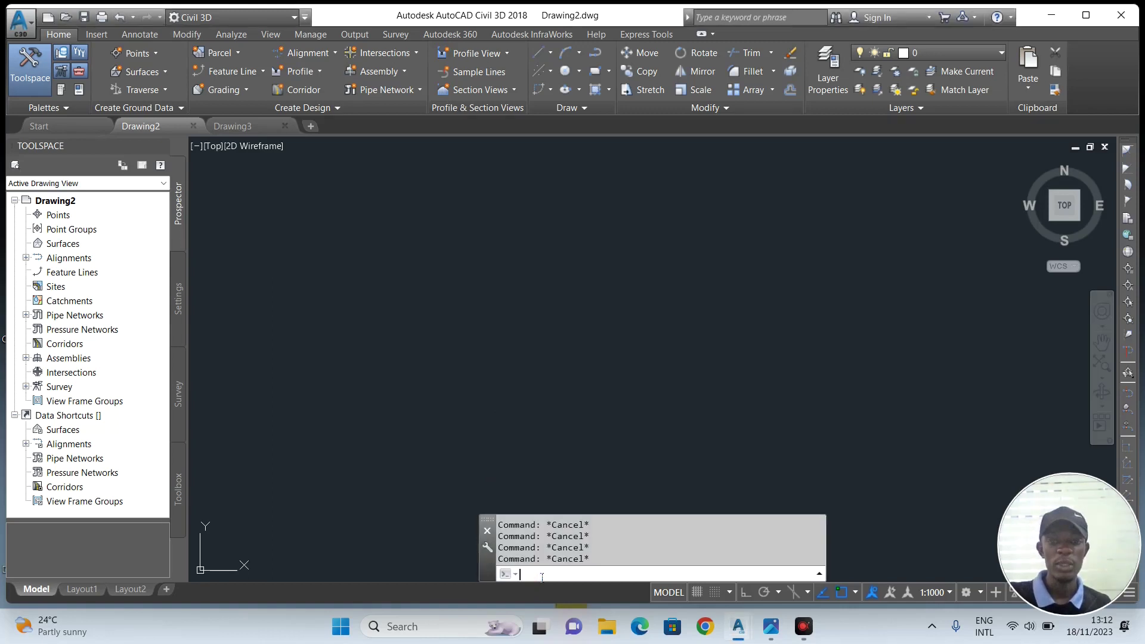
{"action": "type", "text": "unt"}
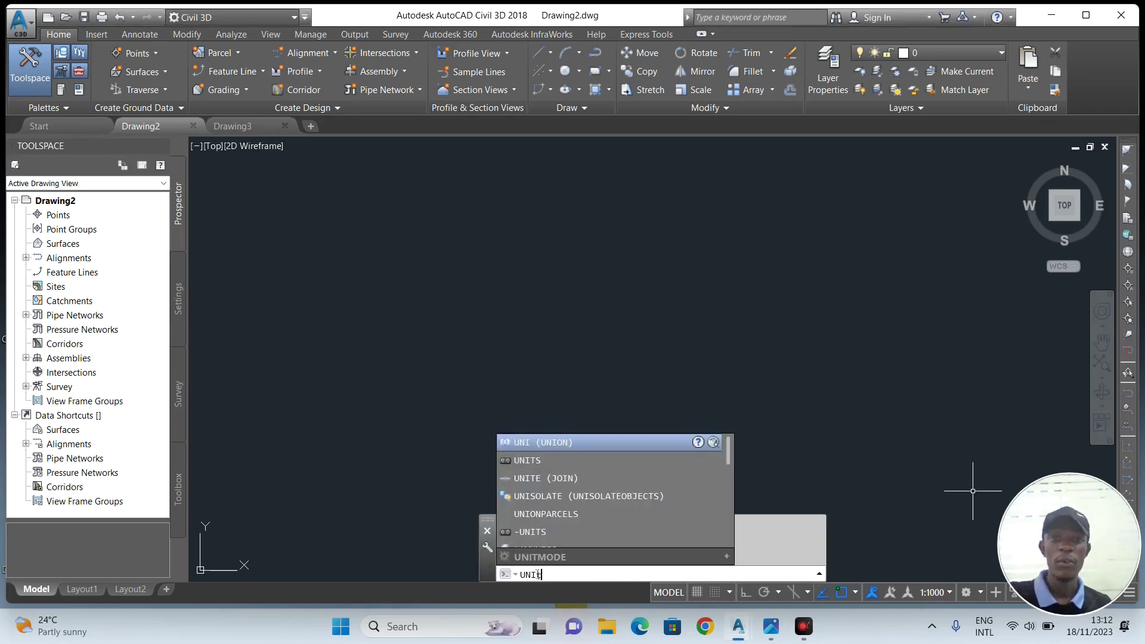
{"action": "type", "text": "s"}
{"action": "key", "text": "Return"}
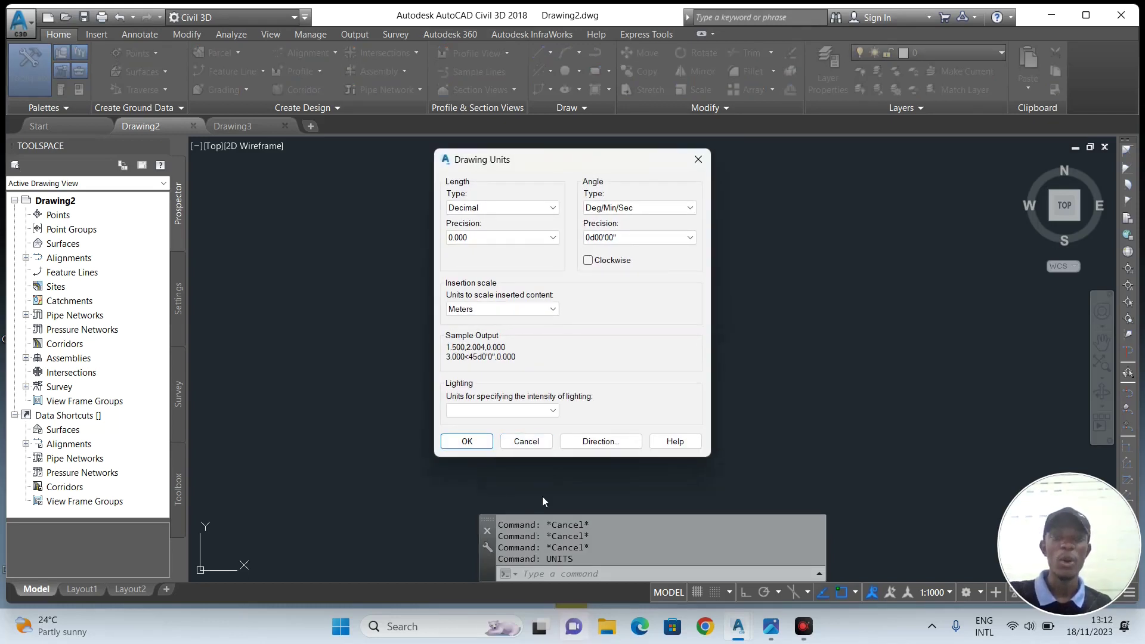
{"action": "left_click", "coordinate": [589, 260]}
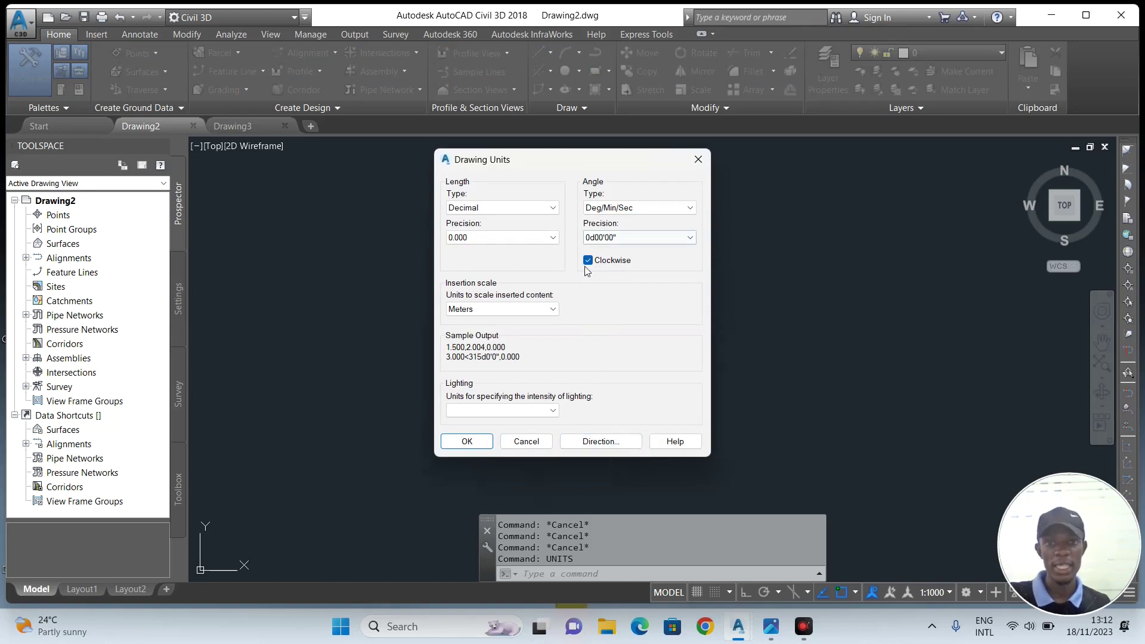
{"action": "left_click", "coordinate": [595, 442]}
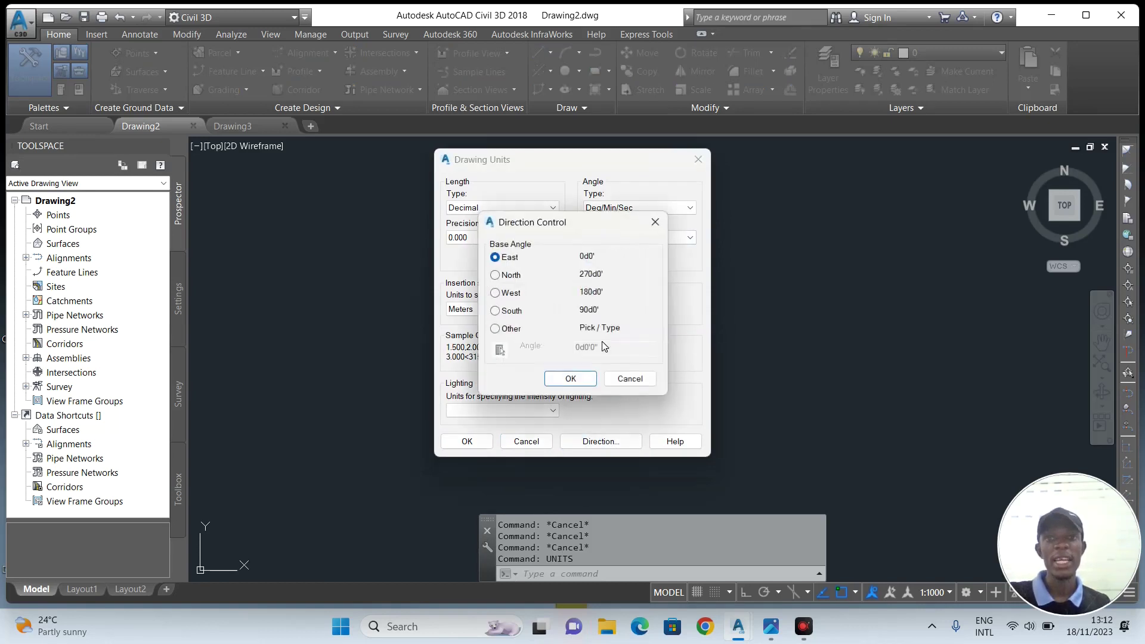
{"action": "left_click", "coordinate": [496, 275]}
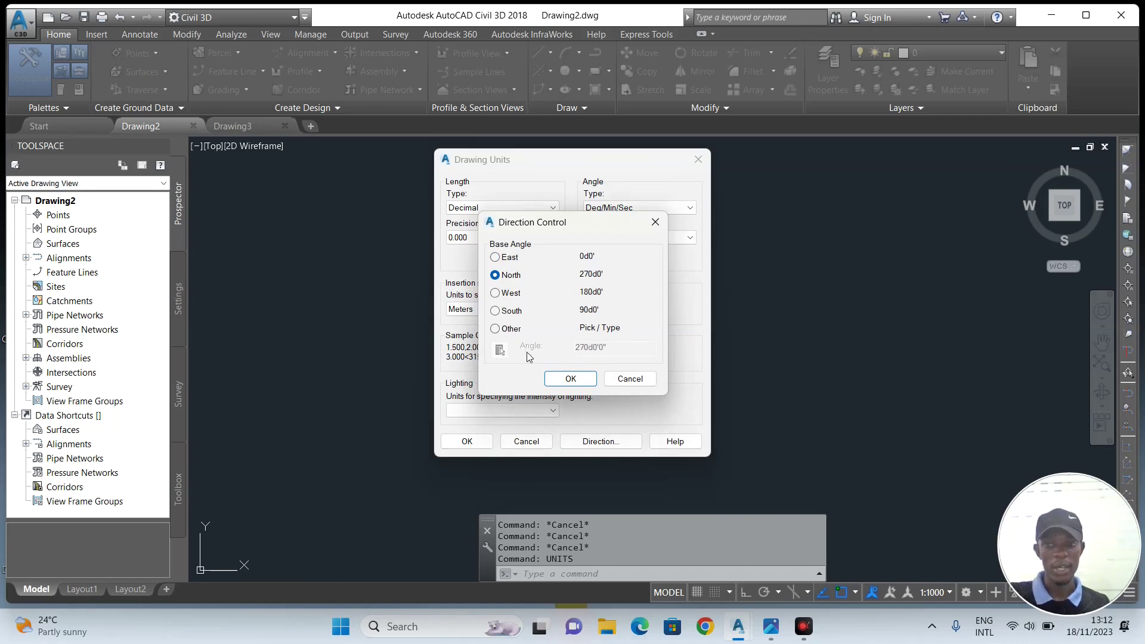
{"action": "left_click", "coordinate": [561, 381]}
{"action": "left_click", "coordinate": [467, 442]}
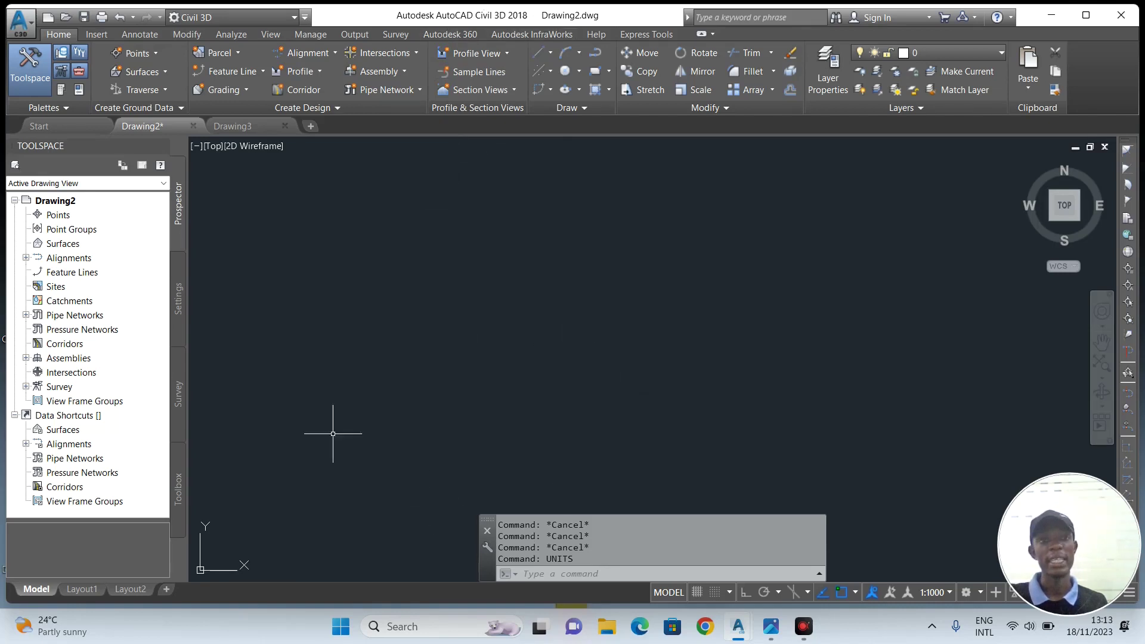
Start a point import with the point creation tools and add the Parcel No 2312 CSV file from the Desktop as the source.
{"action": "left_click", "coordinate": [137, 56]}
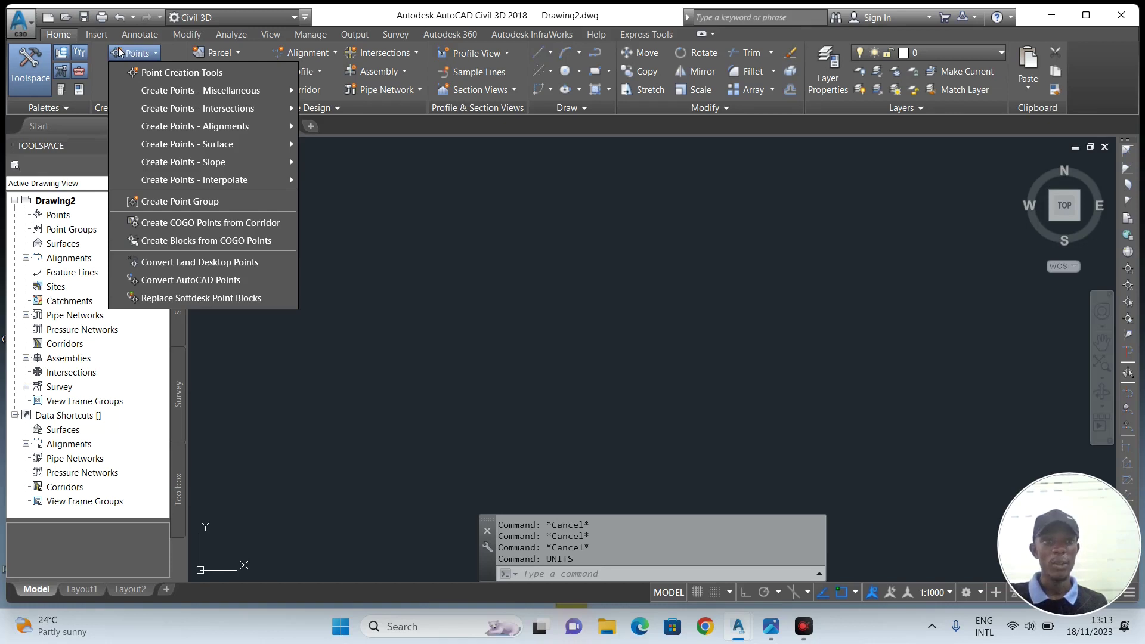
{"action": "left_click", "coordinate": [169, 74]}
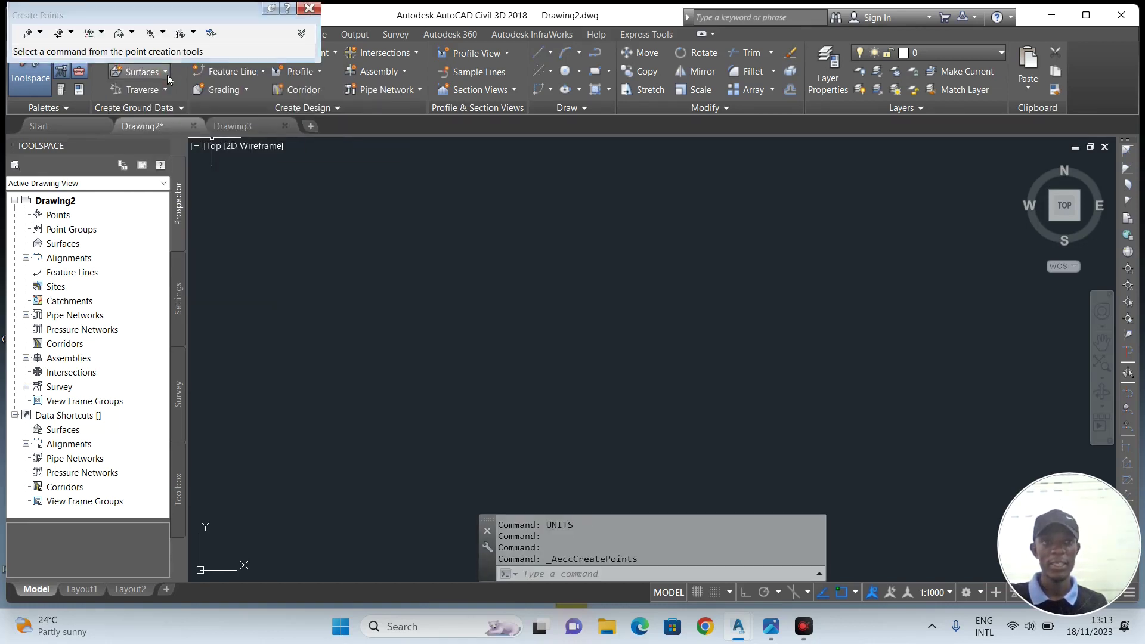
{"action": "left_click", "coordinate": [211, 34]}
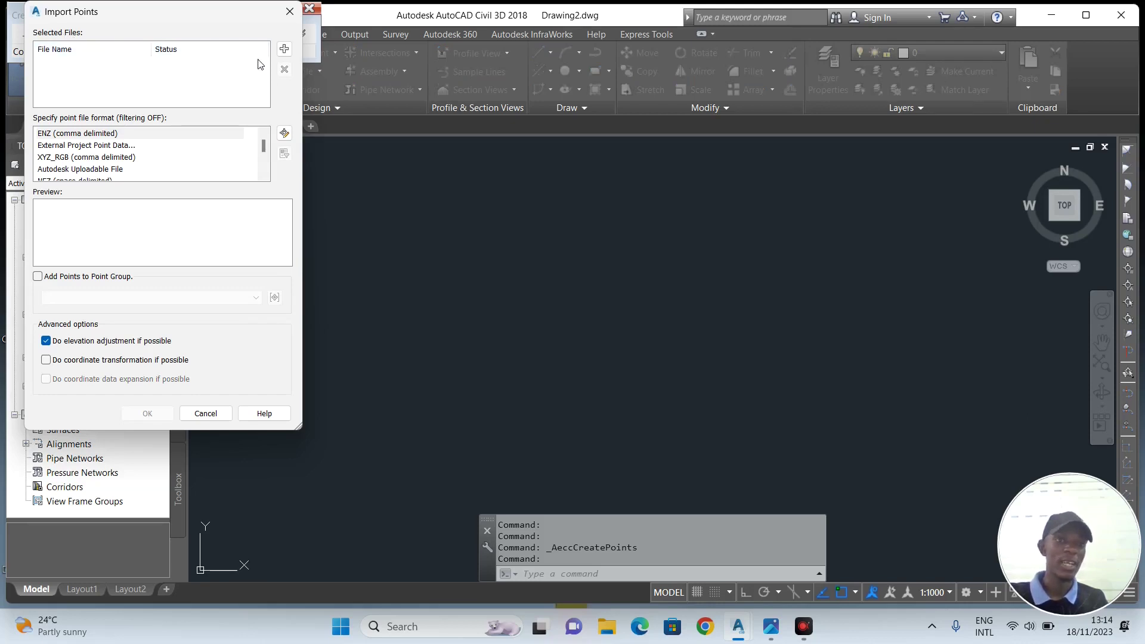
{"action": "left_click", "coordinate": [284, 49]}
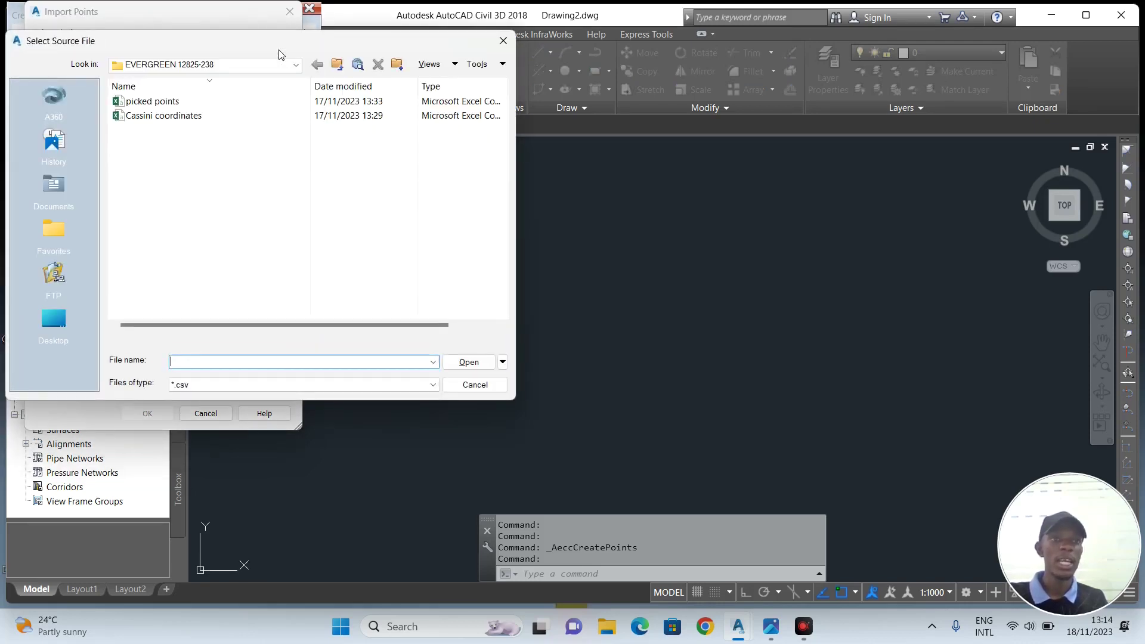
{"action": "left_click", "coordinate": [296, 65]}
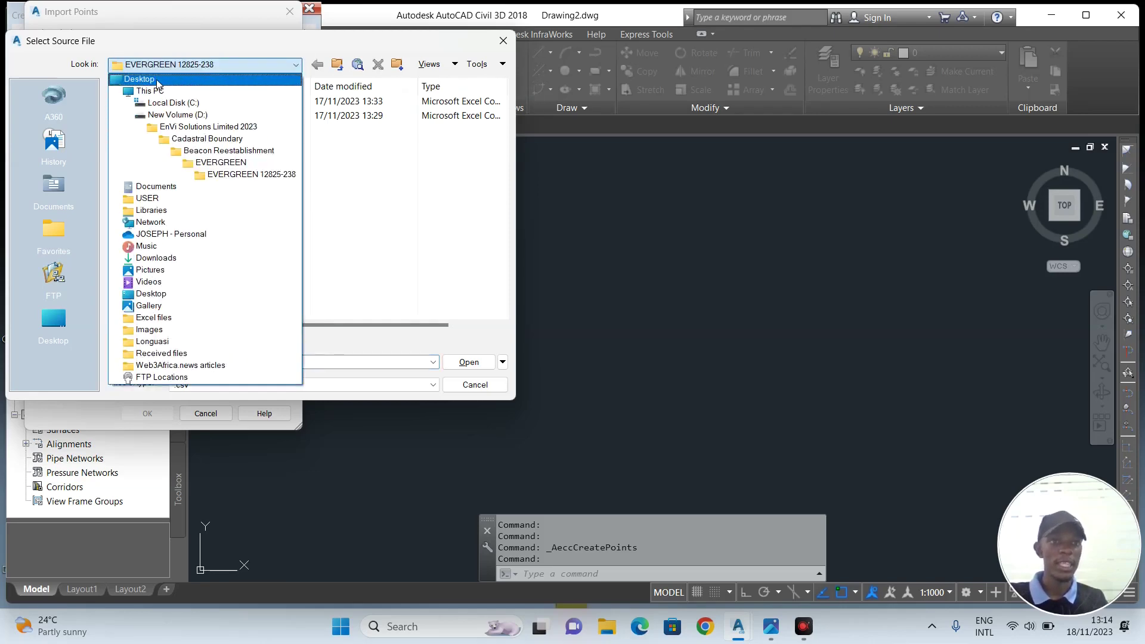
{"action": "left_click", "coordinate": [158, 81]}
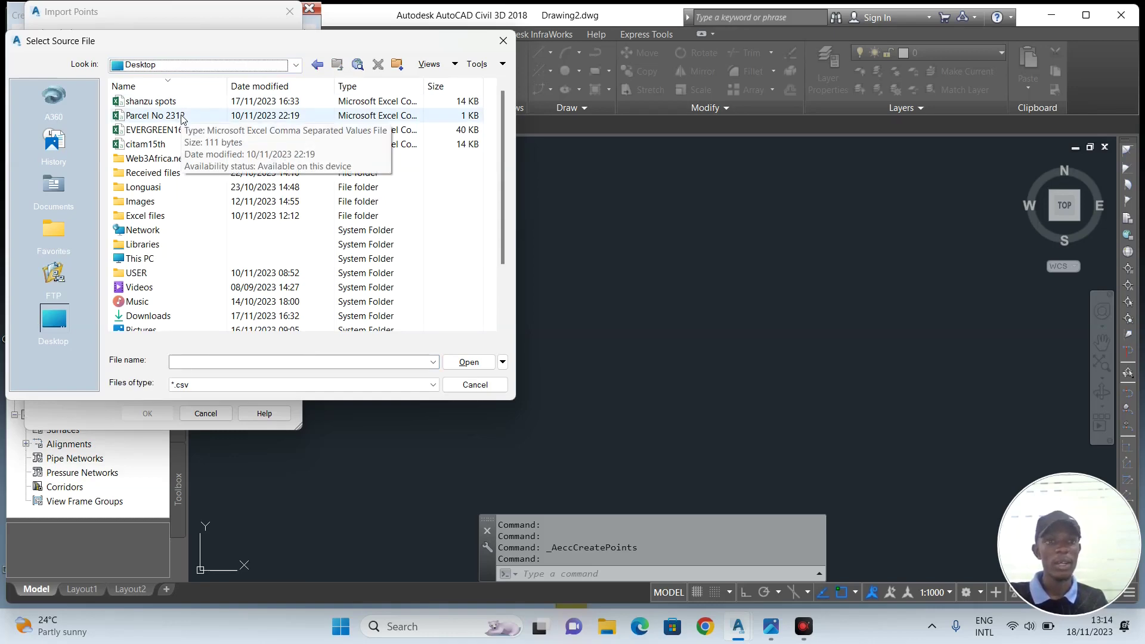
{"action": "left_click", "coordinate": [185, 117]}
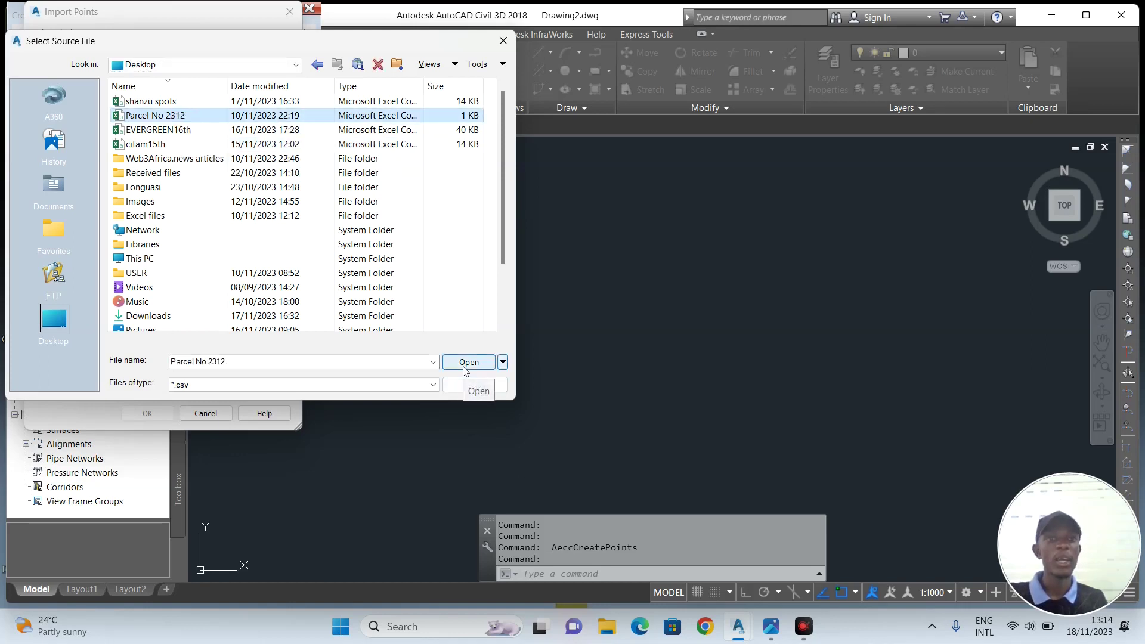
{"action": "left_click", "coordinate": [432, 385]}
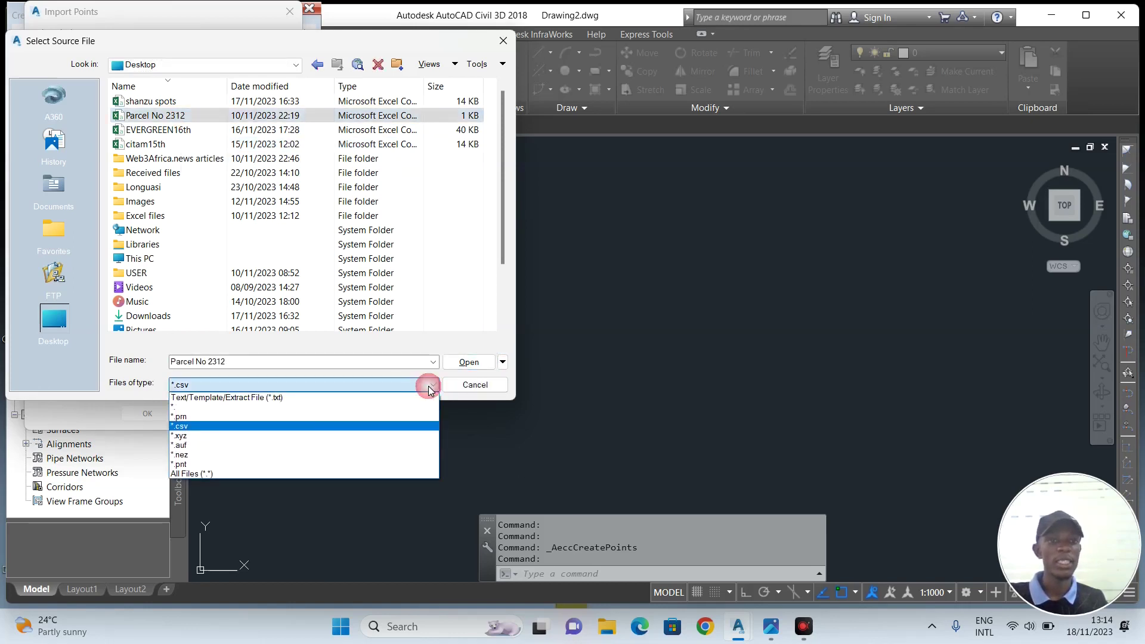
{"action": "left_click", "coordinate": [191, 426]}
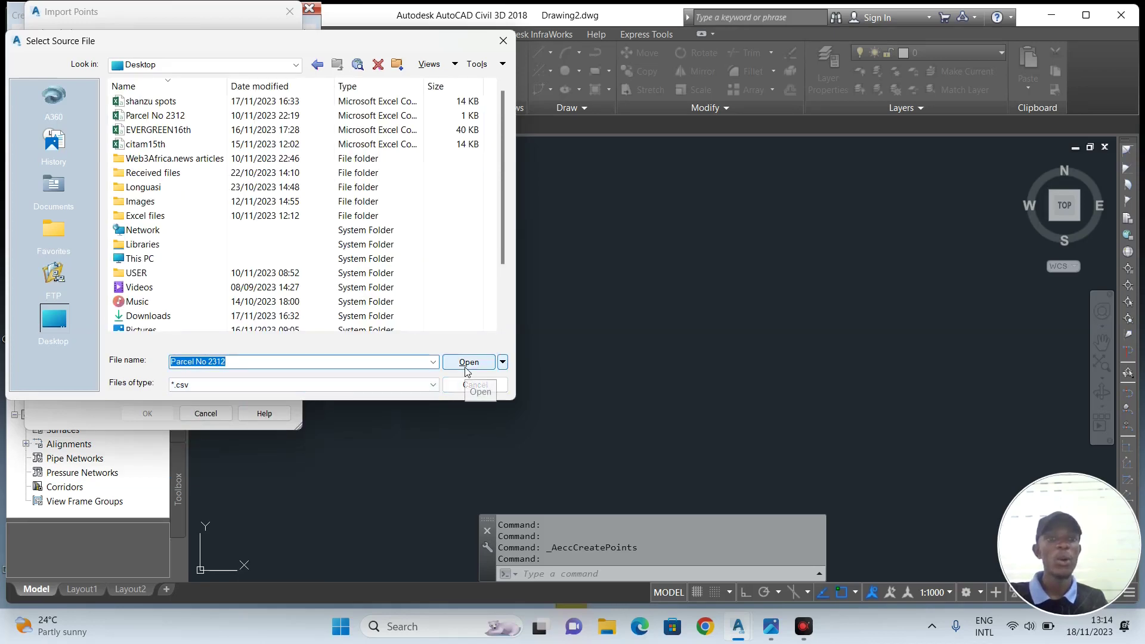
{"action": "left_click", "coordinate": [468, 364]}
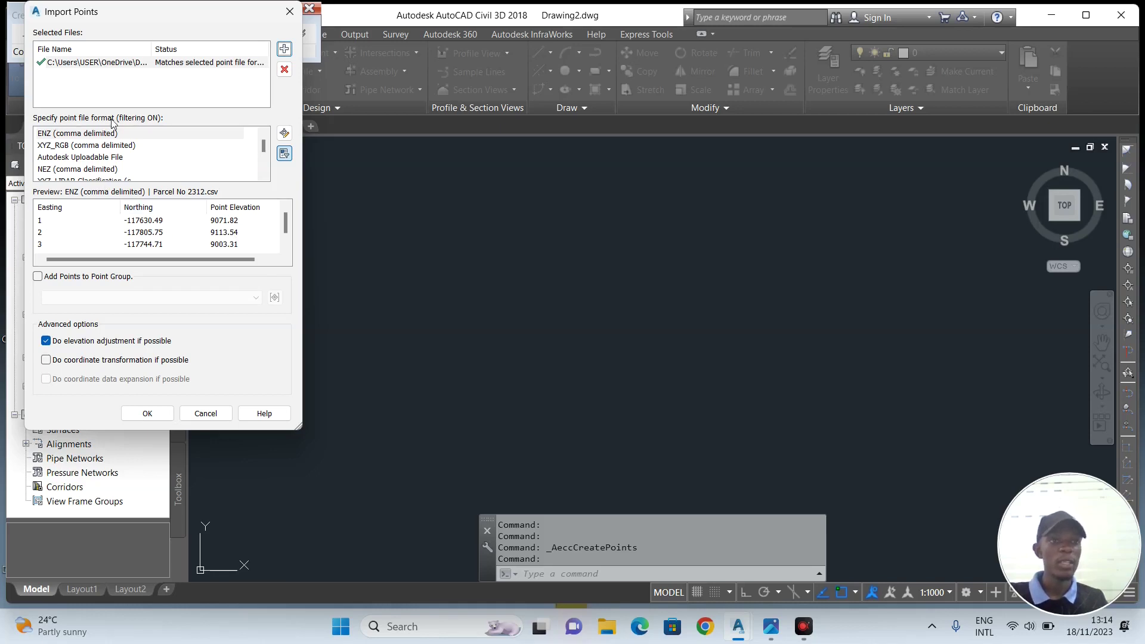
Import the points in PNEZD (comma delimited) format into a new point group named "Cadastral boundary".
{"action": "scroll", "coordinate": [95, 167], "scroll_direction": "down", "scroll_amount": 2}
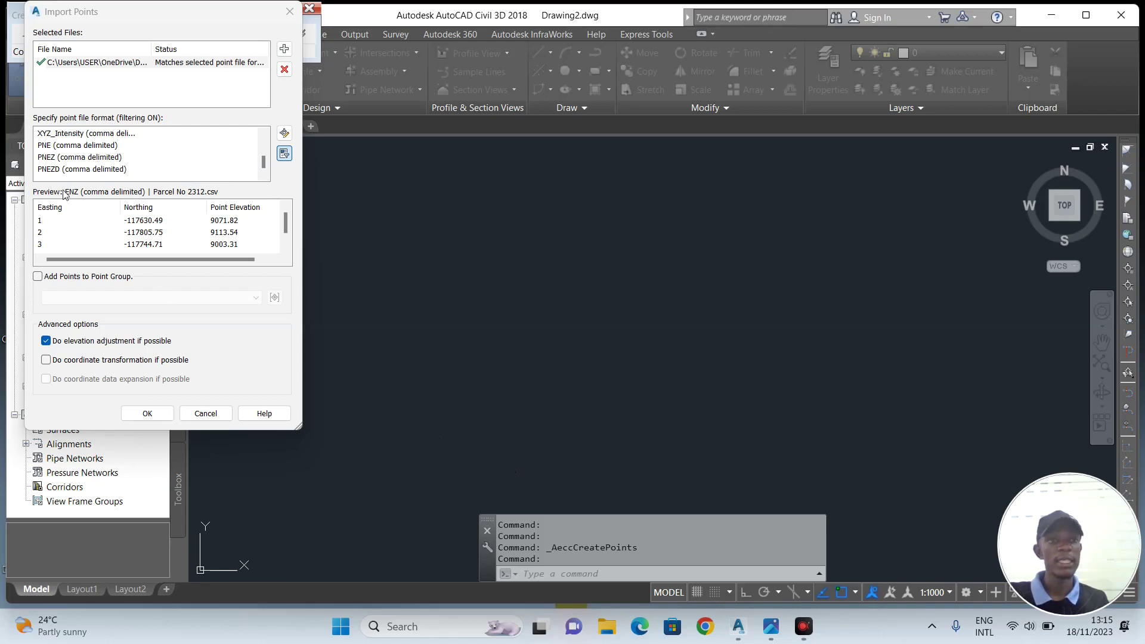
{"action": "left_click", "coordinate": [54, 172]}
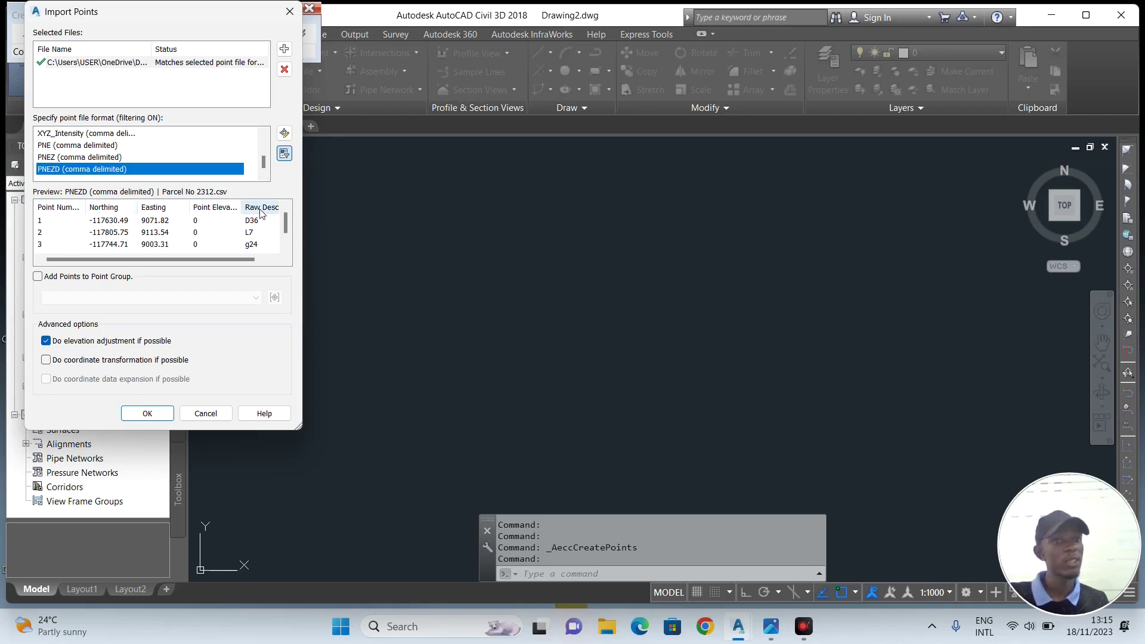
{"action": "left_click", "coordinate": [37, 276]}
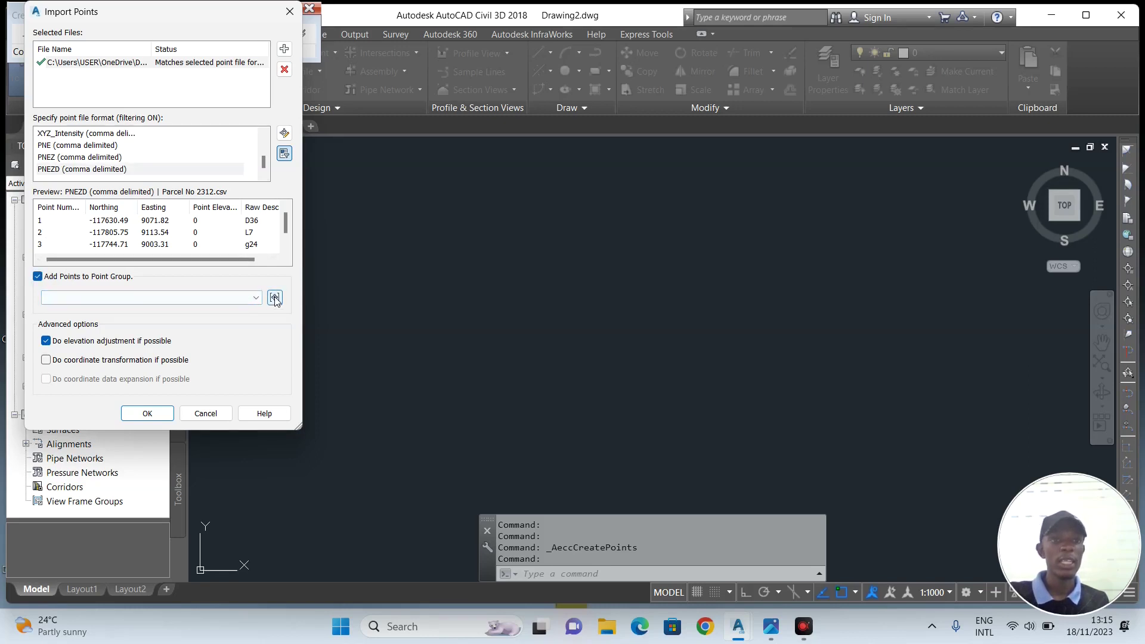
{"action": "left_click", "coordinate": [275, 298]}
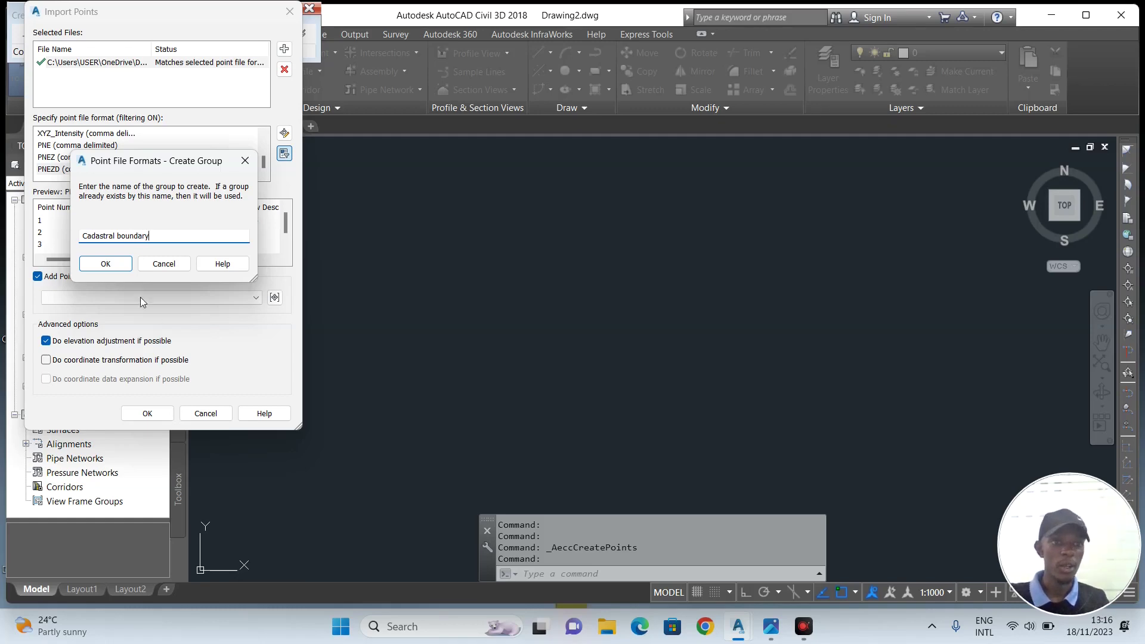
{"action": "left_click", "coordinate": [109, 266]}
{"action": "left_click", "coordinate": [147, 414]}
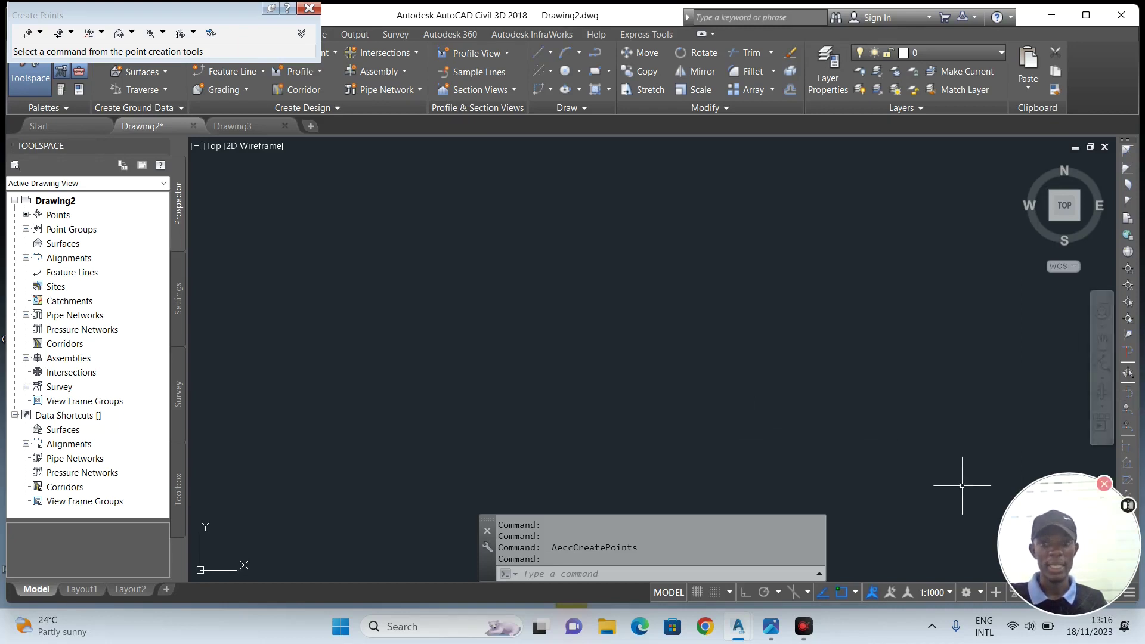
Trace the parcel boundary with a polyline from beacon D36 through g27, g24 and L7 back to D36.
{"action": "left_click", "coordinate": [555, 574]}
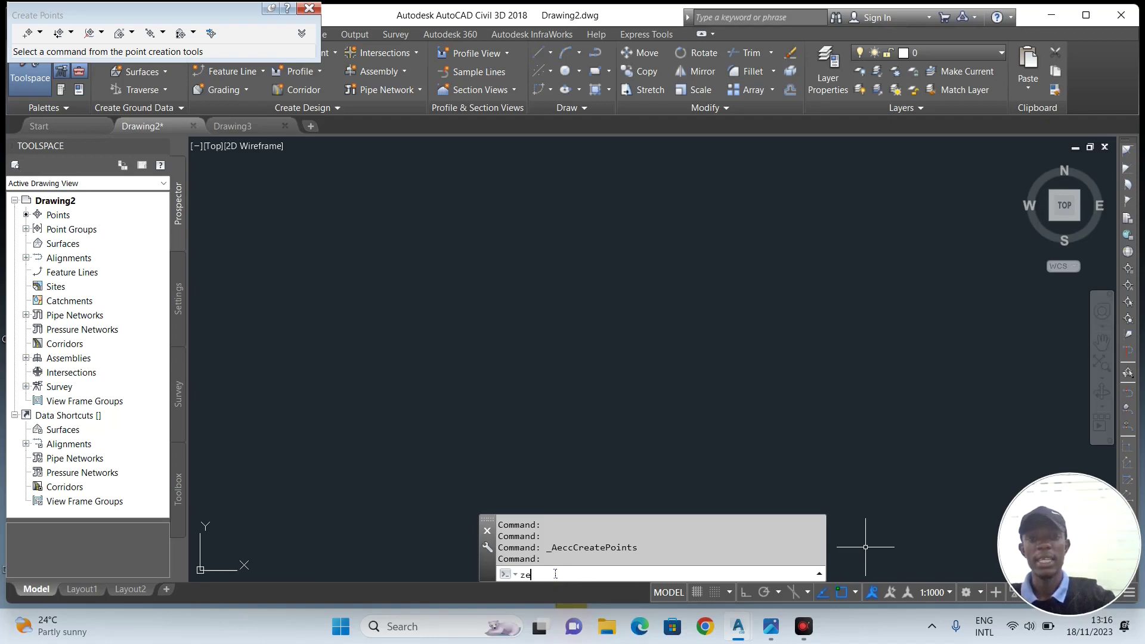
{"action": "key", "text": "Return"}
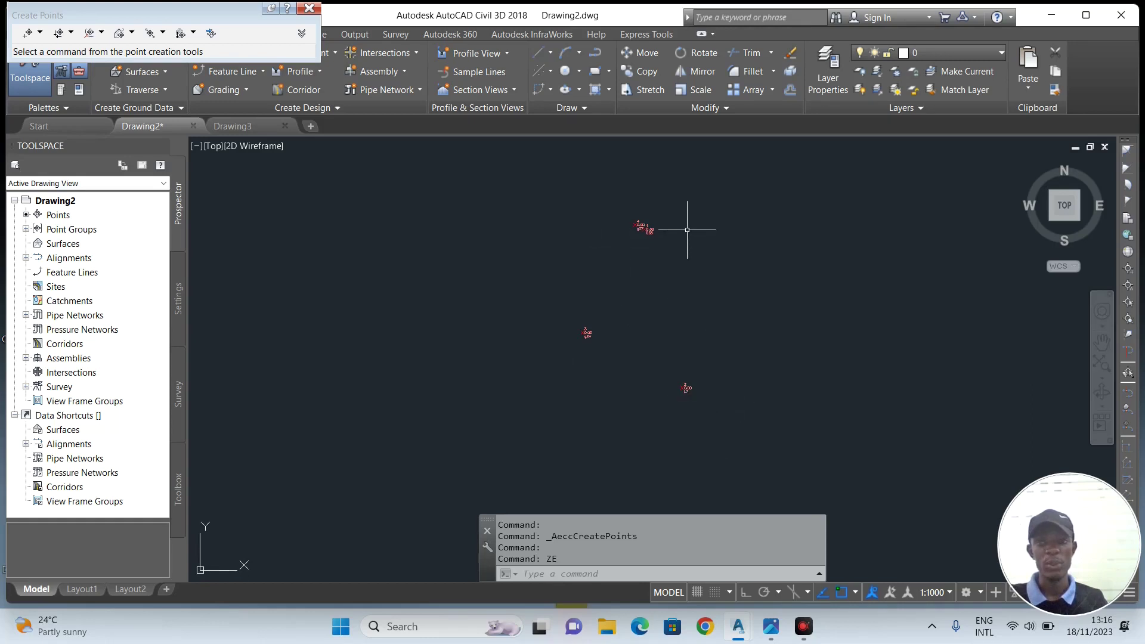
{"action": "scroll", "coordinate": [643, 245], "scroll_direction": "up", "scroll_amount": 5}
{"action": "scroll", "coordinate": [636, 186], "scroll_direction": "down", "scroll_amount": 4}
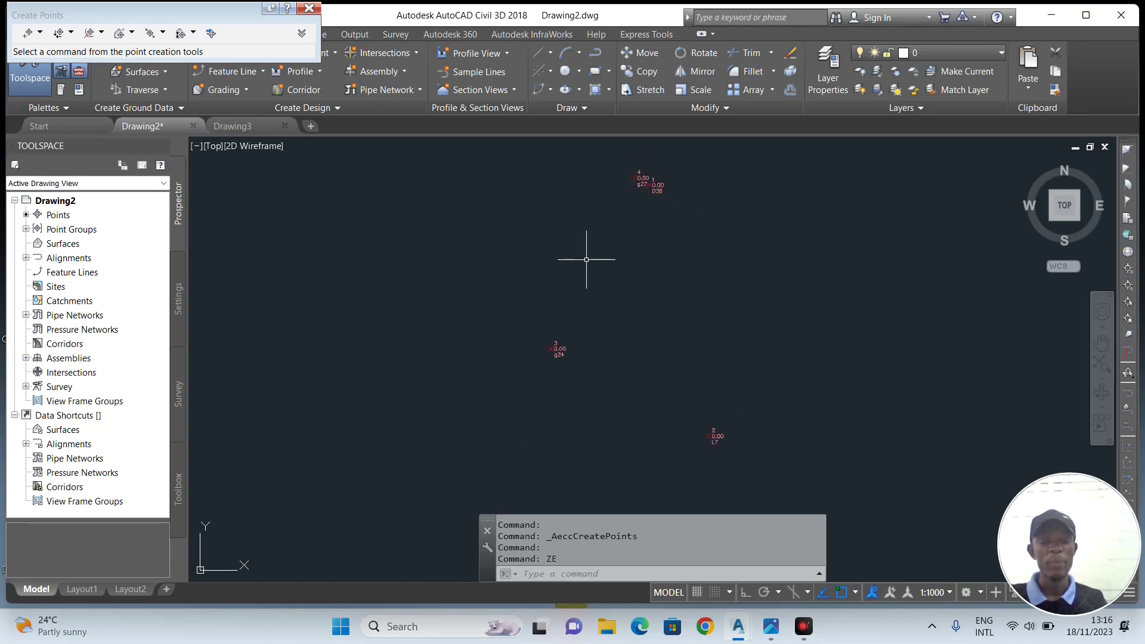
{"action": "left_click", "coordinate": [594, 55]}
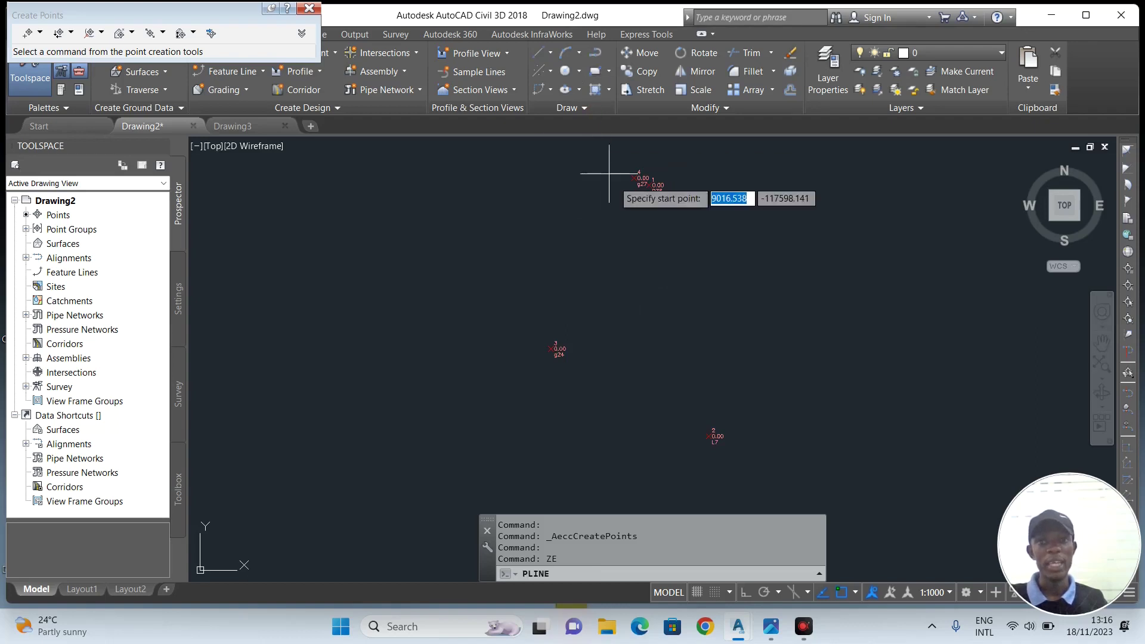
{"action": "scroll", "coordinate": [608, 175], "scroll_direction": "up", "scroll_amount": 4}
{"action": "left_click", "coordinate": [639, 179]}
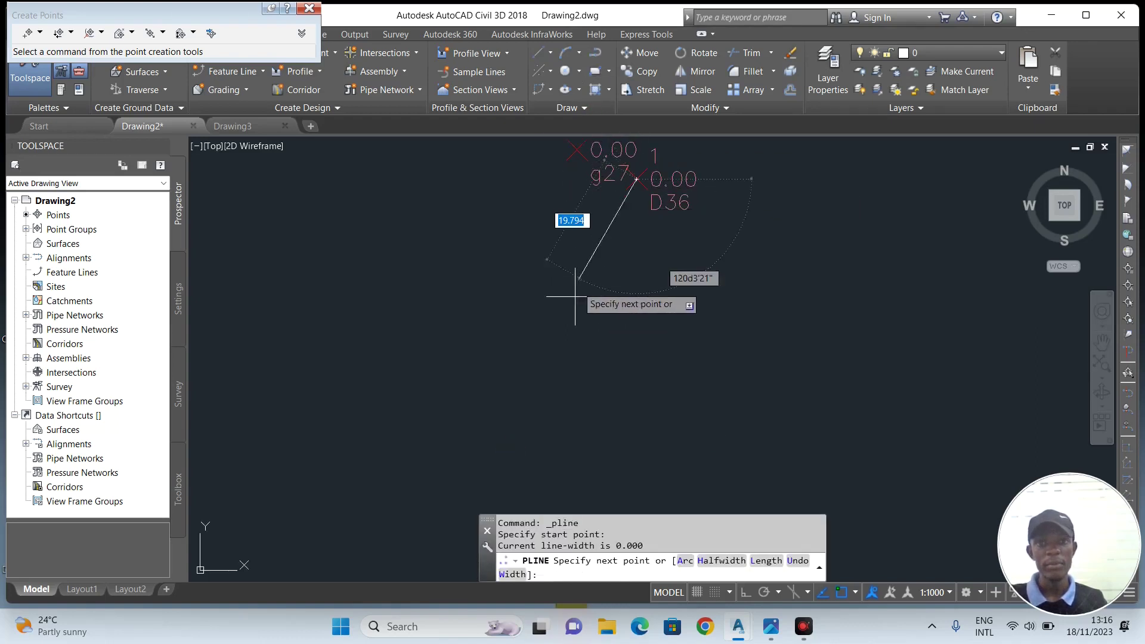
{"action": "middle_click_drag", "start_coordinate": [639, 179], "coordinate": [631, 239]}
{"action": "left_click", "coordinate": [570, 209]}
{"action": "scroll", "coordinate": [537, 185], "scroll_direction": "down", "scroll_amount": 5}
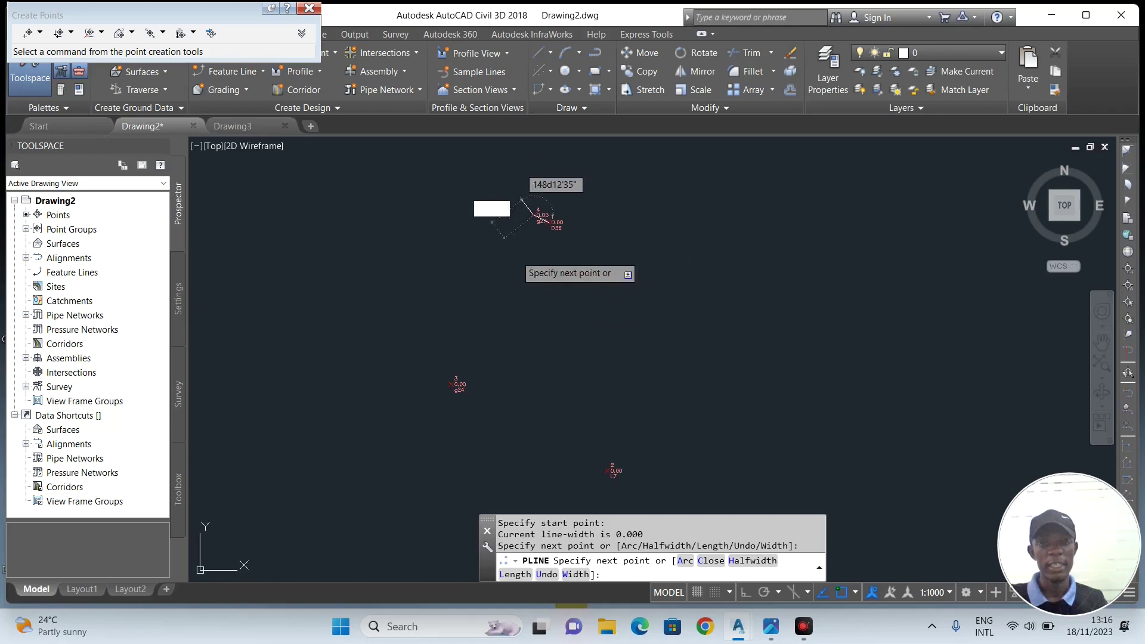
{"action": "left_click", "coordinate": [468, 388]}
{"action": "left_click", "coordinate": [618, 477]}
{"action": "scroll", "coordinate": [632, 349], "scroll_direction": "up", "scroll_amount": 2}
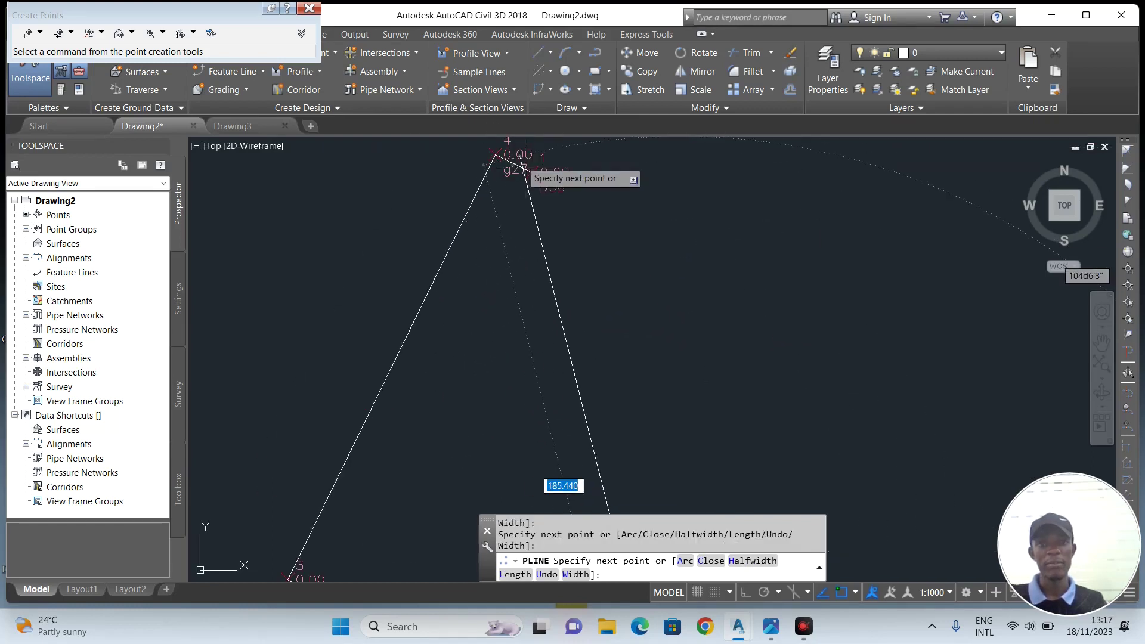
{"action": "scroll", "coordinate": [535, 156], "scroll_direction": "up", "scroll_amount": 4}
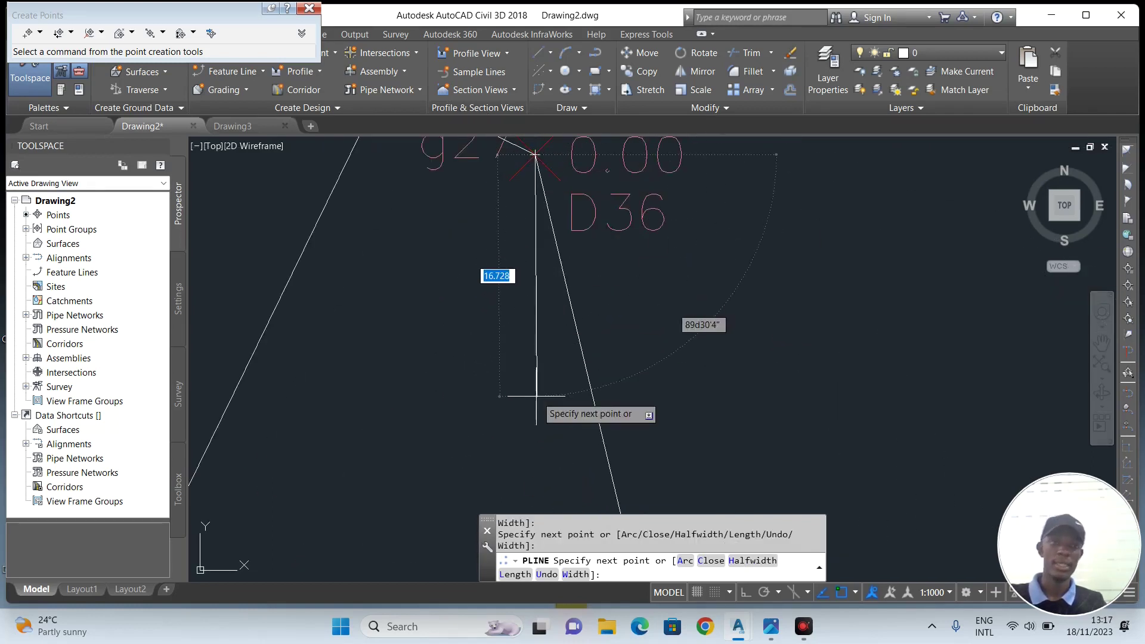
{"action": "key", "text": "Escape"}
{"action": "scroll", "coordinate": [396, 307], "scroll_direction": "down", "scroll_amount": 4}
{"action": "scroll", "coordinate": [454, 239], "scroll_direction": "down", "scroll_amount": 5}
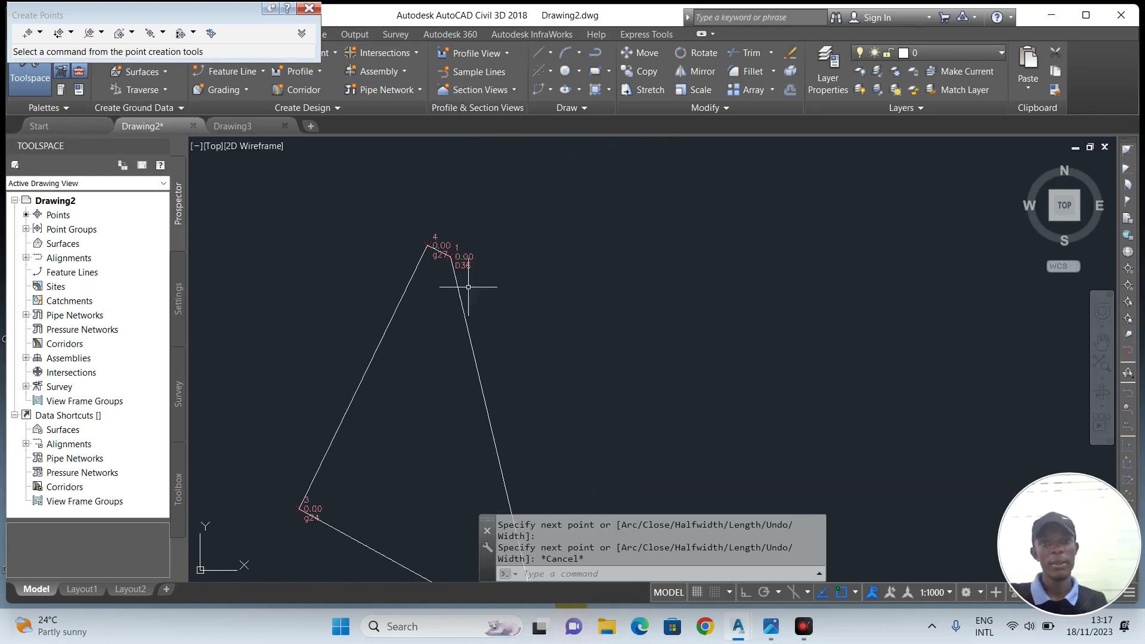